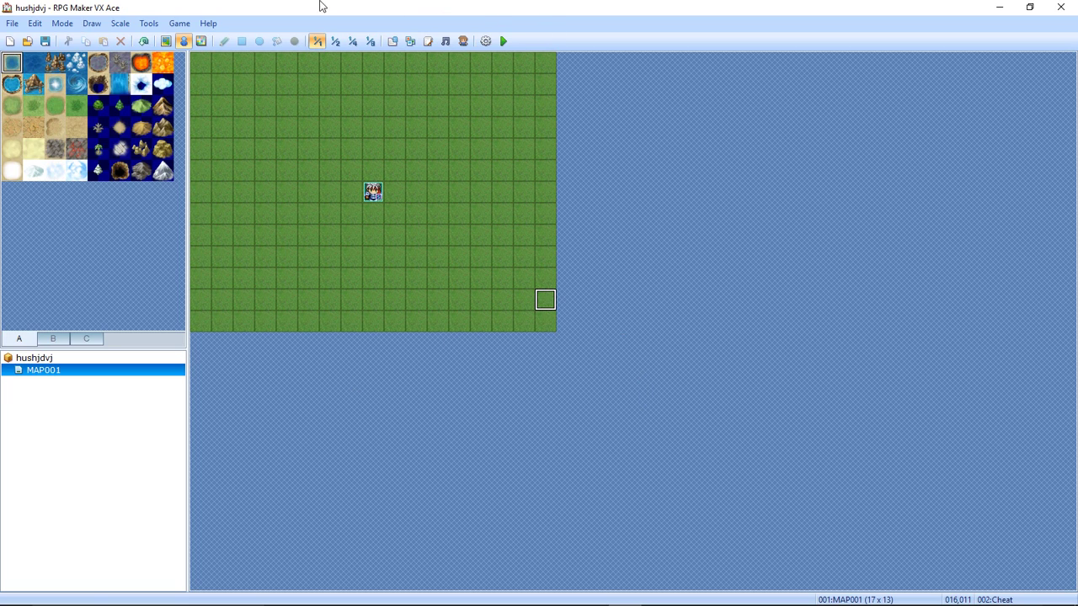
Open the Database and switch to the Items tab
key("F12")
left_click(395, 41)
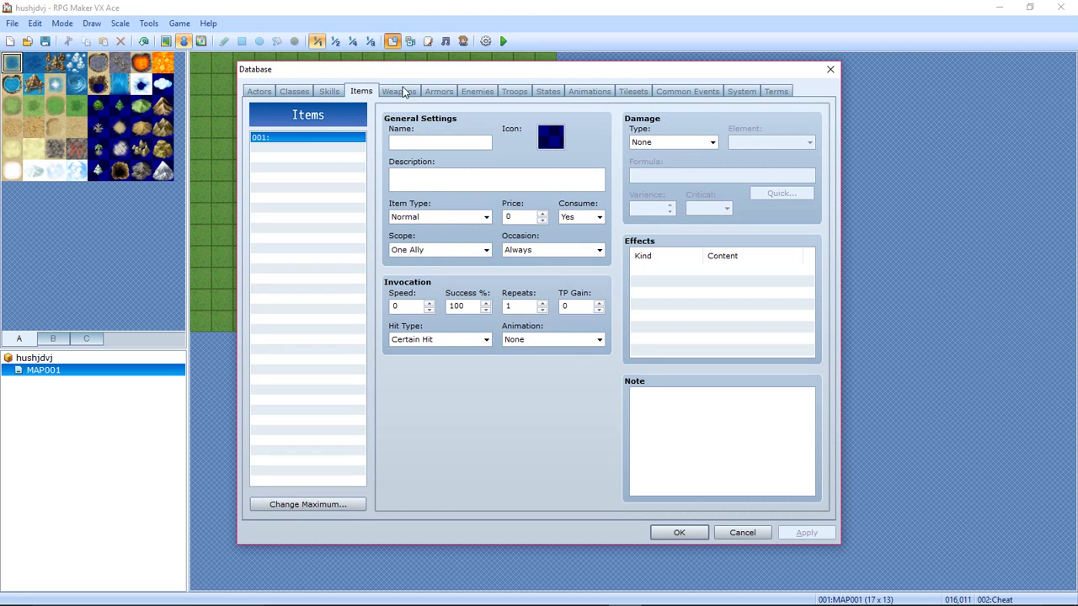
left_click(301, 91)
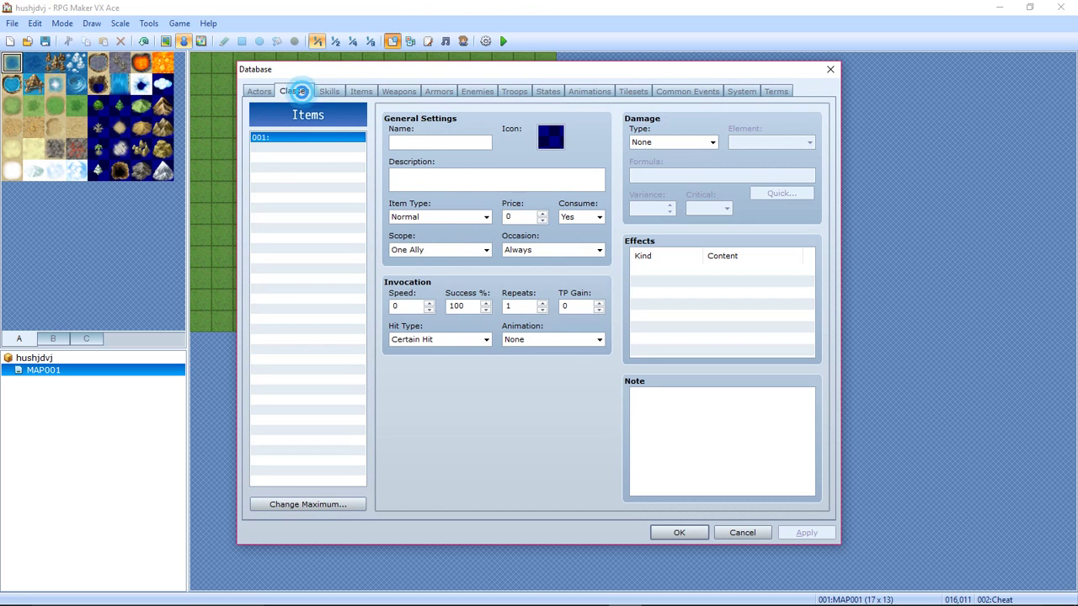
left_click(328, 90)
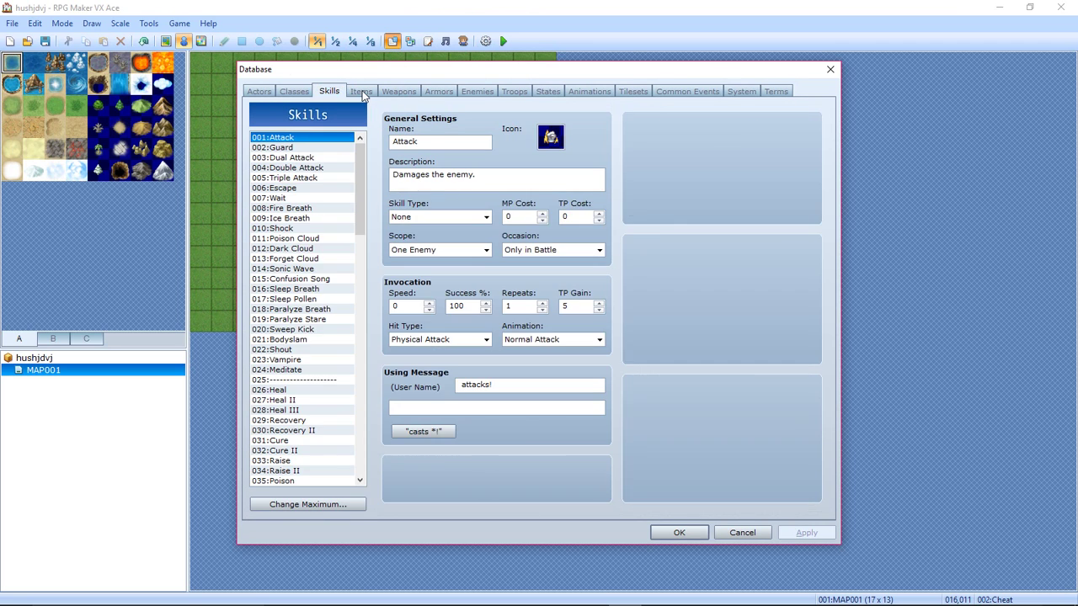
left_click(362, 92)
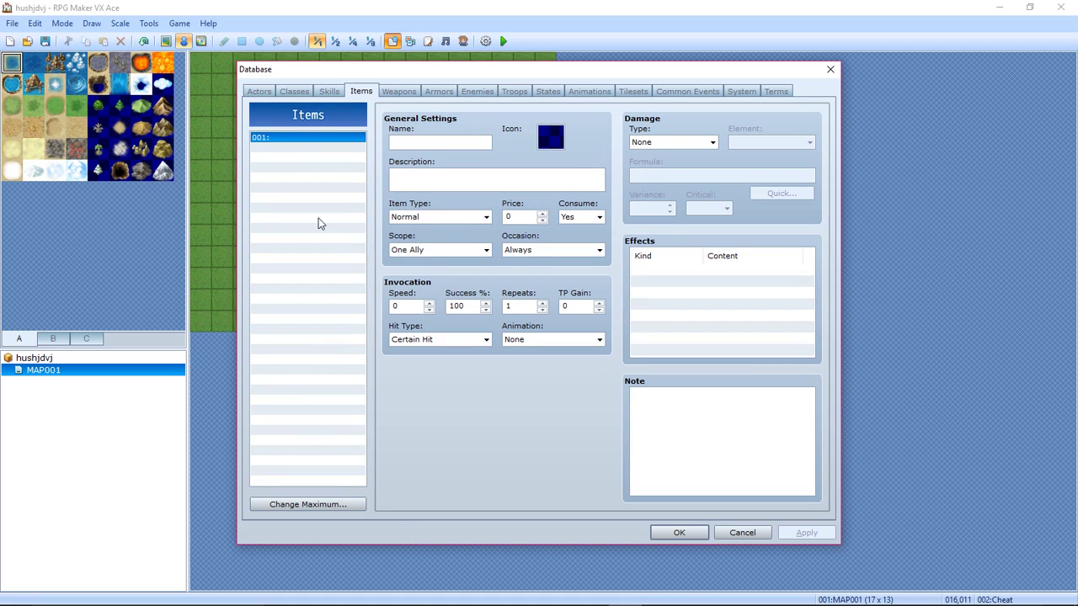
left_click(335, 506)
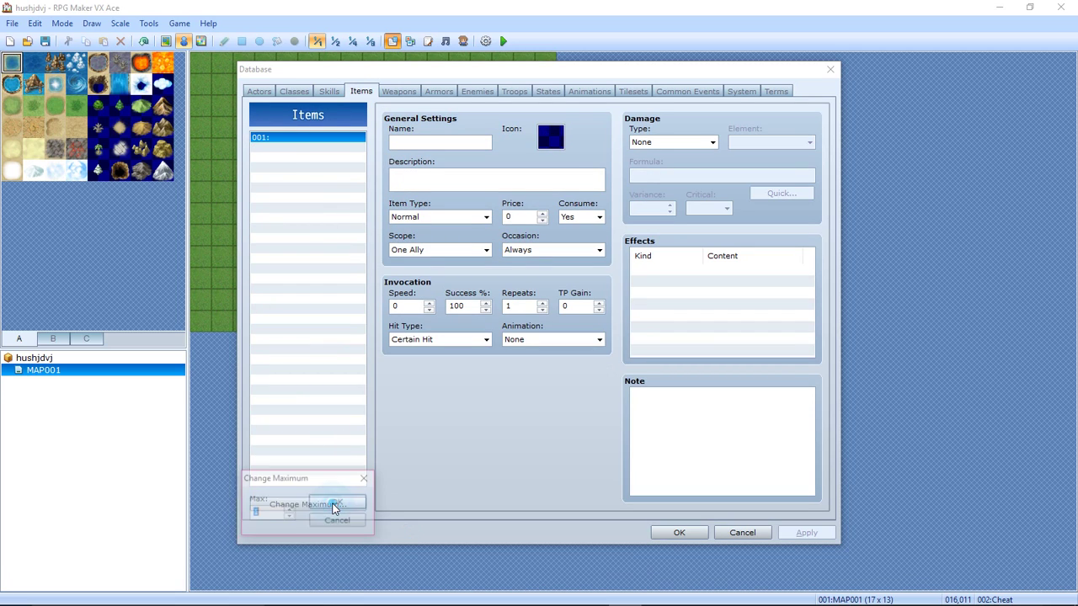
left_click(363, 477)
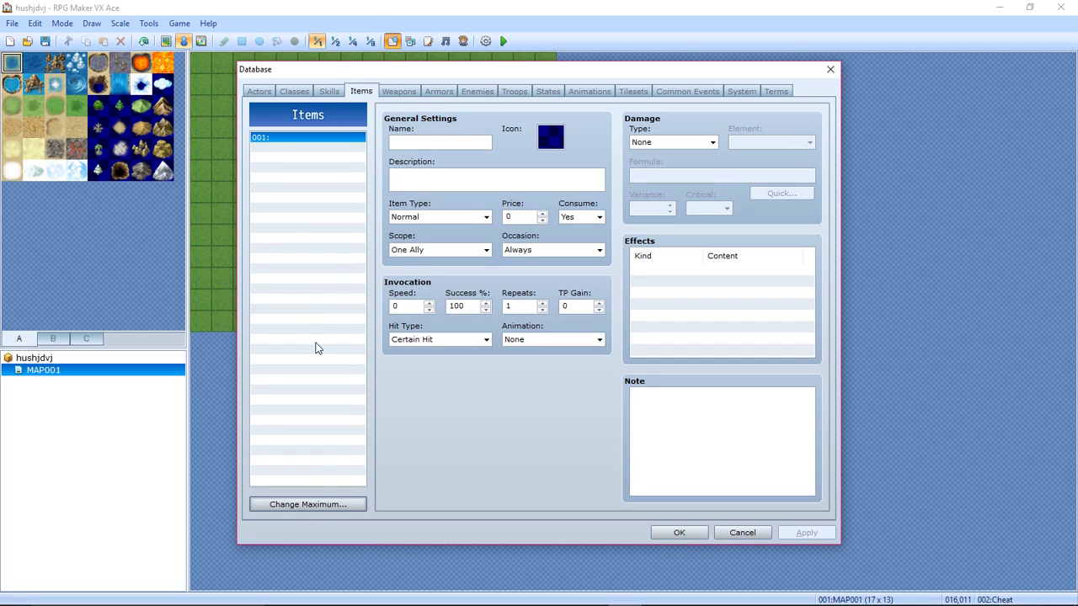
Name item 001 'Note' and bring up its icon choices
left_click(424, 140)
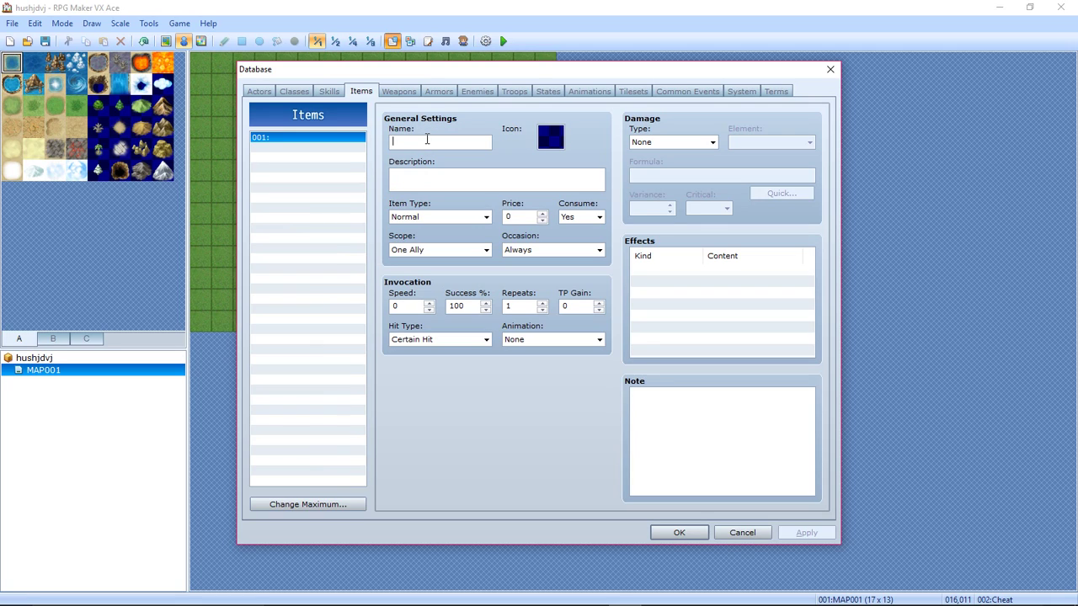
type("Note")
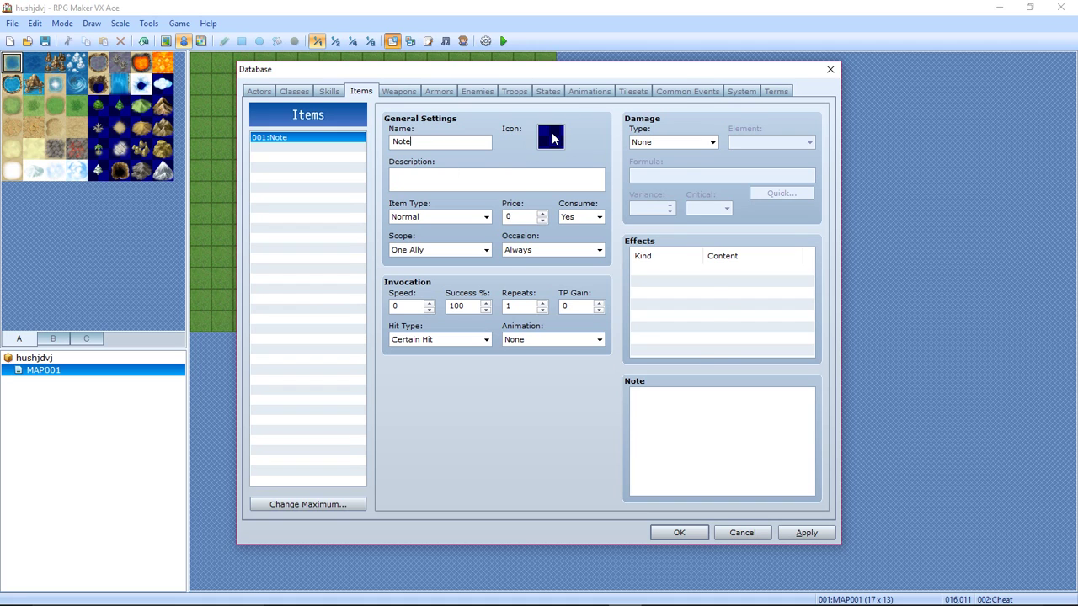
left_click(551, 138)
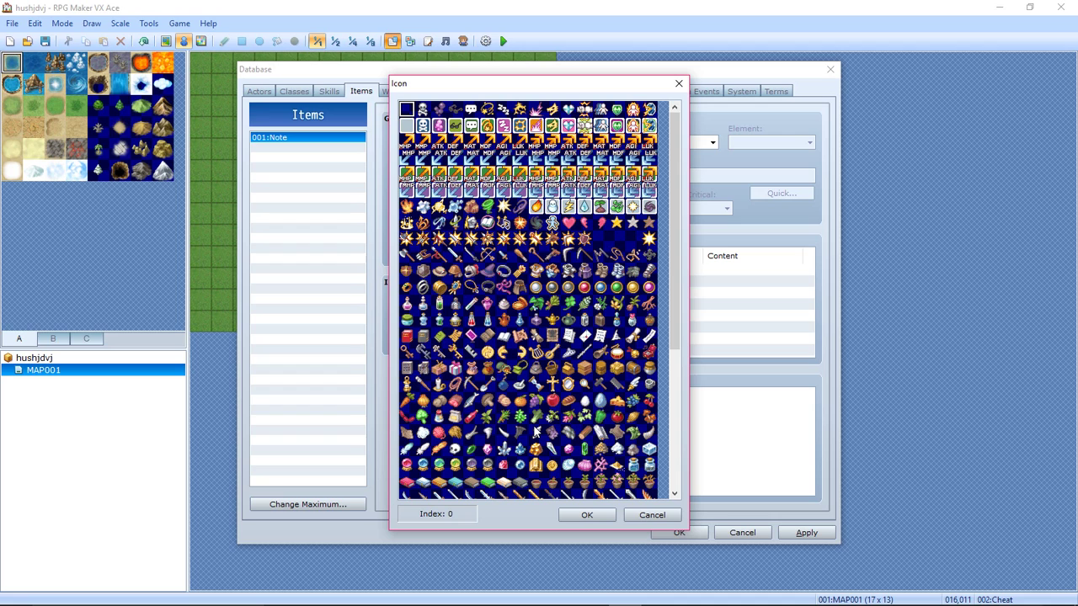
Give the Note the scroll icon and describe the number written on it
left_click(600, 336)
double_click(599, 336)
left_click(414, 183)
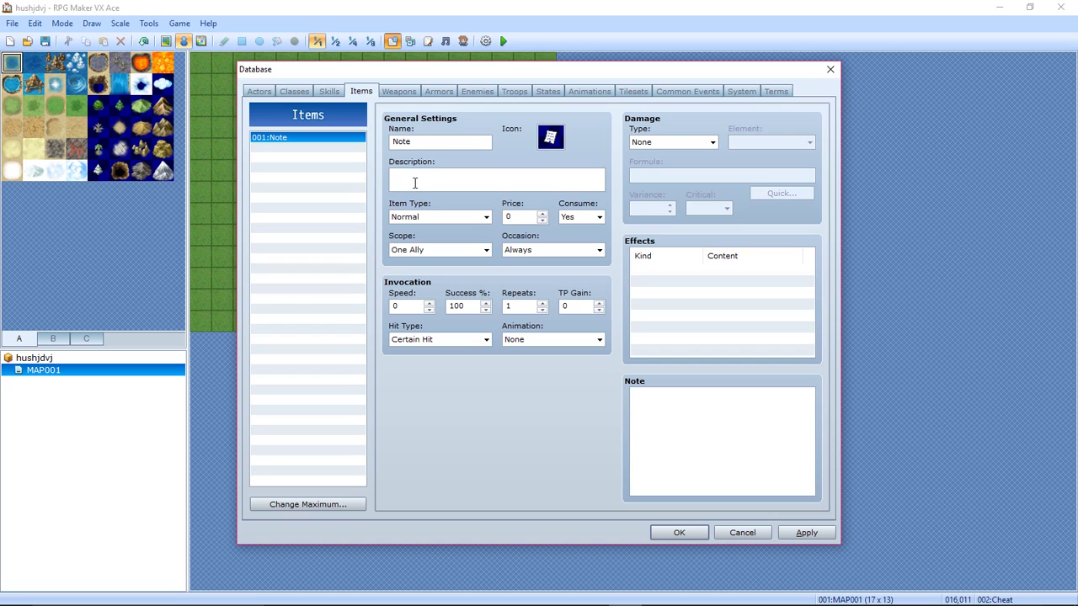
type("The")
type("re is a lette")
key("BackSpace")
key("BackSpace")
key("BackSpace")
key("BackSpace")
key("BackSpace")
key("BackSpace")
type("number")
type("ds")
Set the code in the Note's description to 9142
double_click(436, 184)
type("9142.")
right_click(447, 186)
key("Escape")
double_click(440, 182)
Make the Note a Key Item with Scope set to None
left_click(450, 370)
left_click(460, 379)
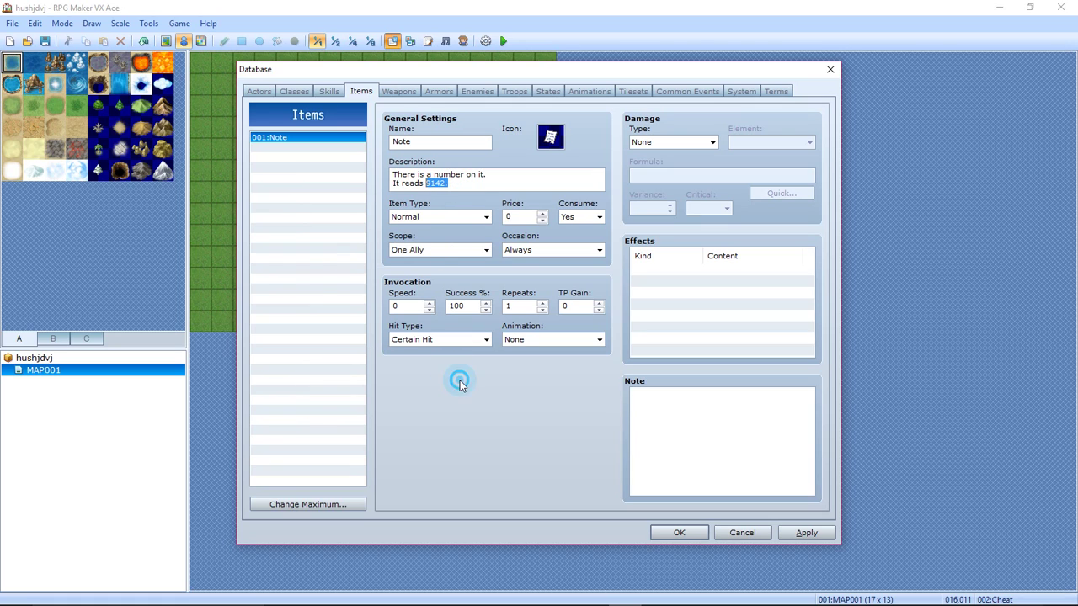
left_click(460, 381)
left_click(460, 381)
left_click(460, 381)
left_click(494, 182)
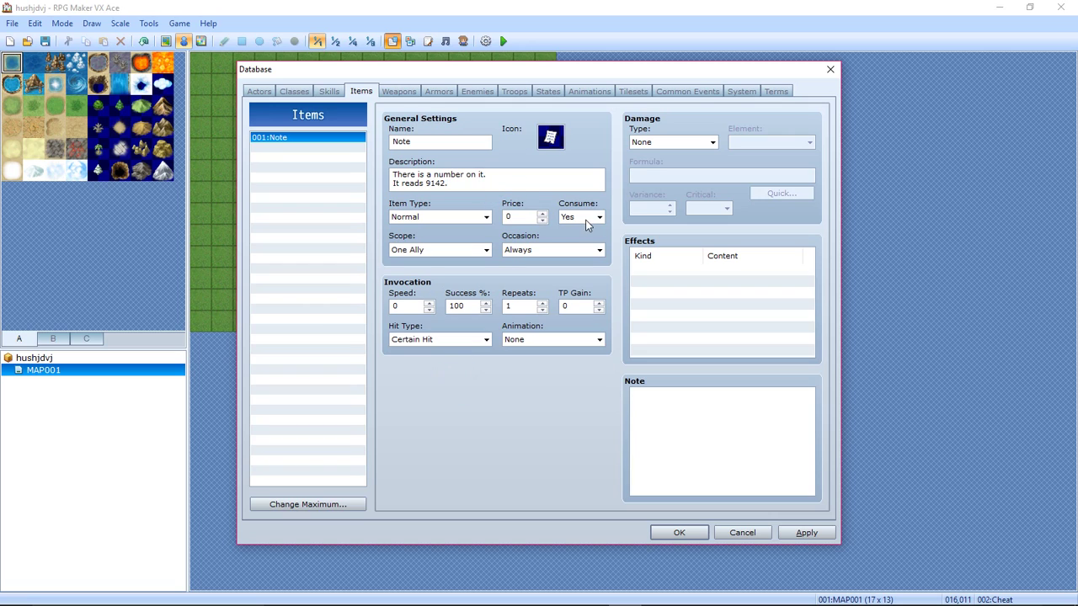
left_click(485, 217)
left_click(447, 240)
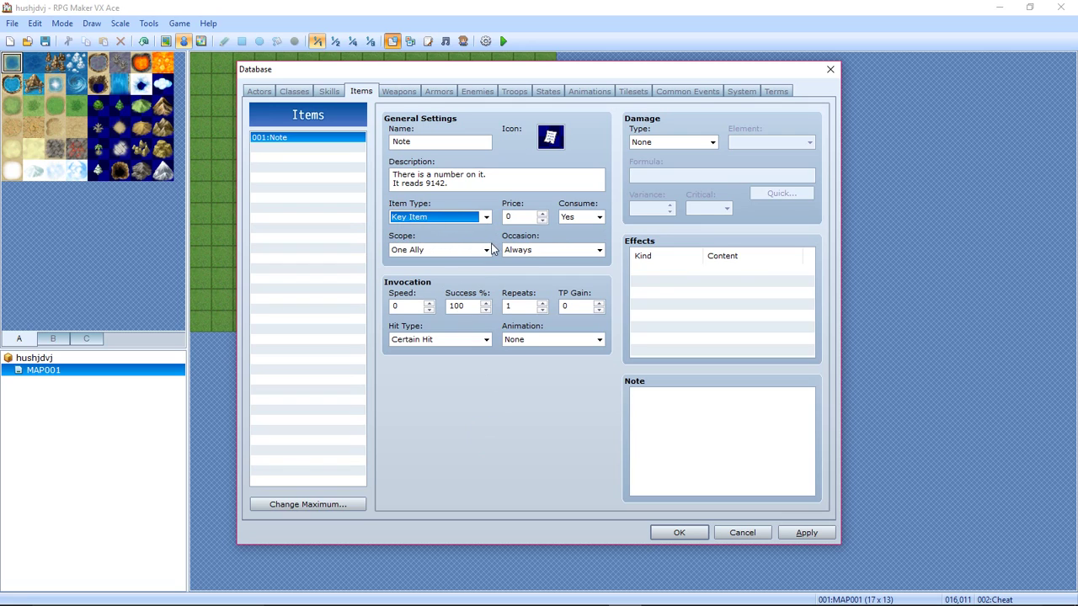
left_click(488, 250)
left_click(446, 264)
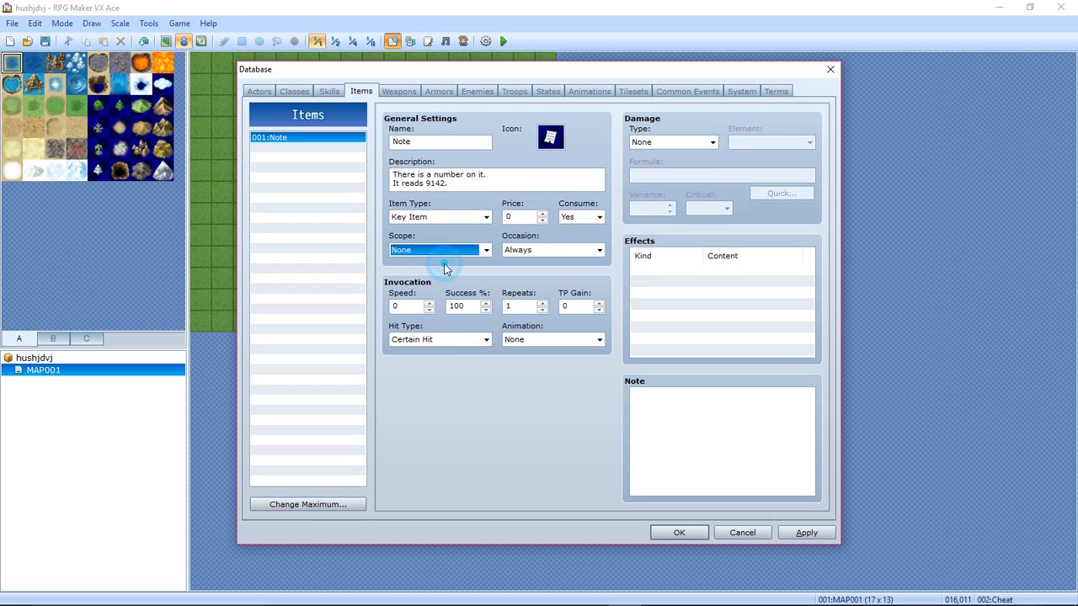
Make the Note usable Only from the Menu and not consumed
left_click(599, 251)
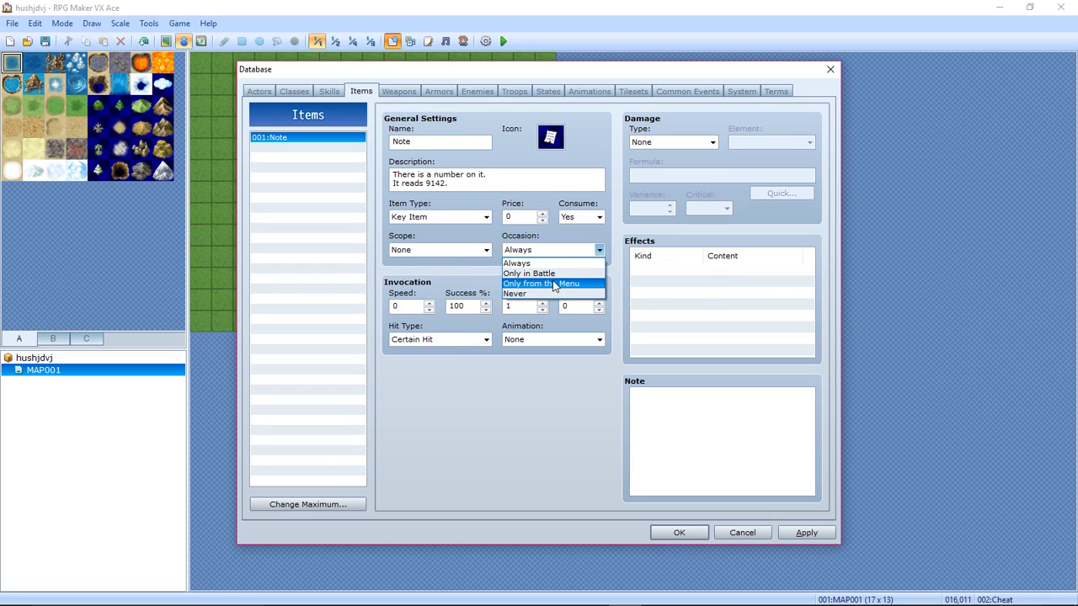
left_click(553, 284)
left_click(598, 217)
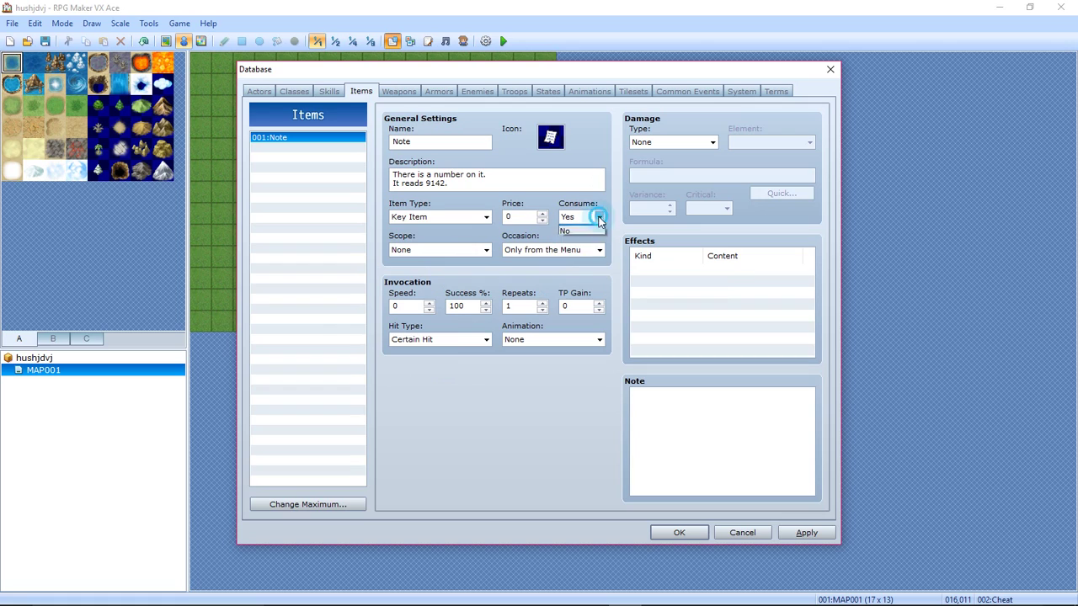
left_click(578, 240)
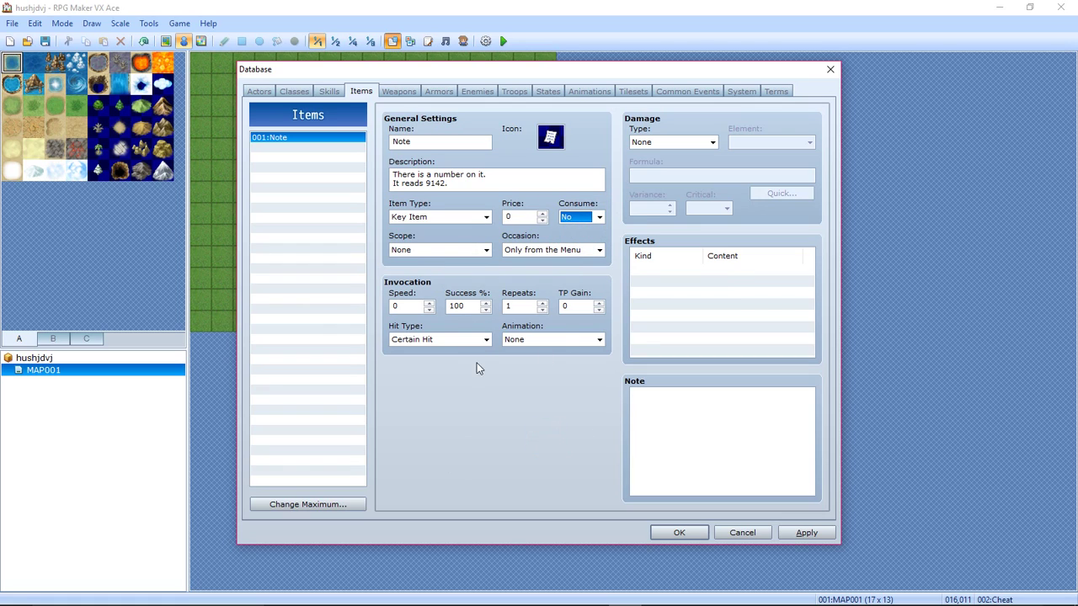
Keep the Note's animation and damage type at None
left_click(600, 339)
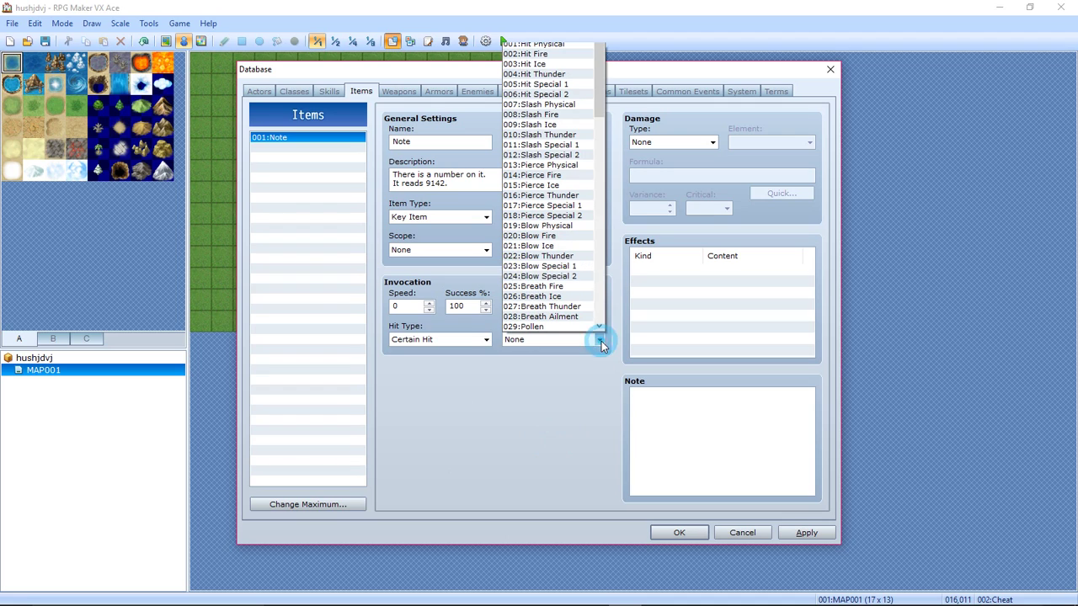
left_click(548, 37)
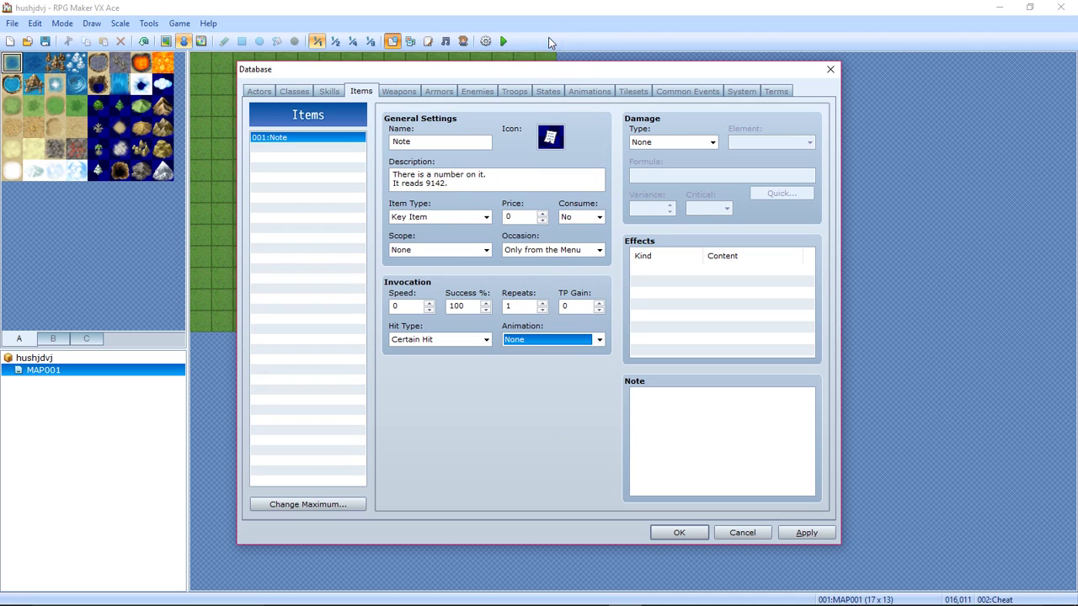
left_click(715, 143)
left_click(714, 143)
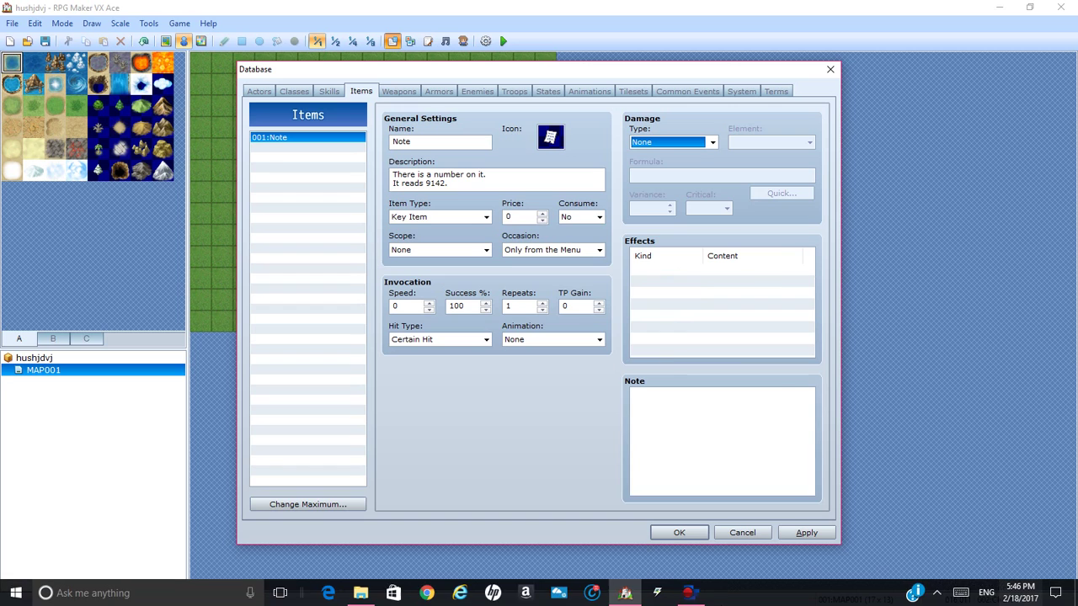
Save the database and create an event named Note on the top-left tile
left_click(692, 537)
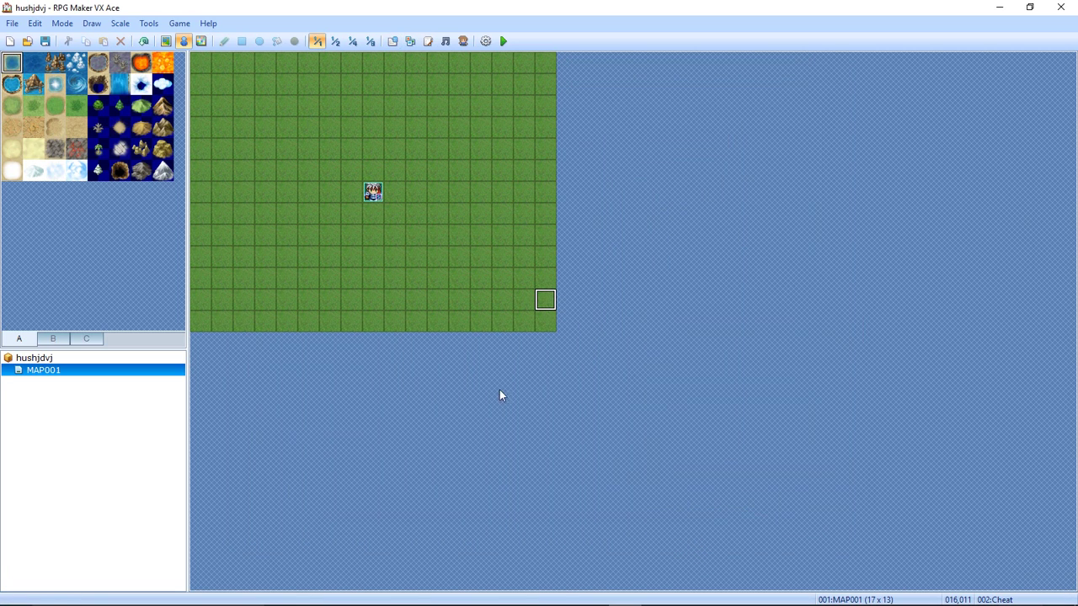
double_click(204, 67)
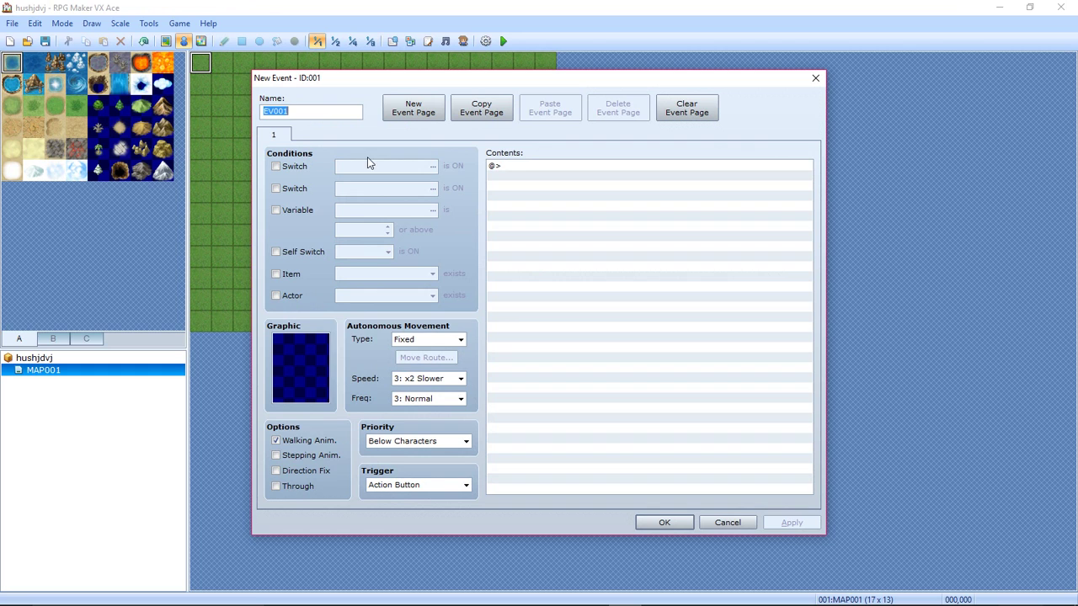
type("Note")
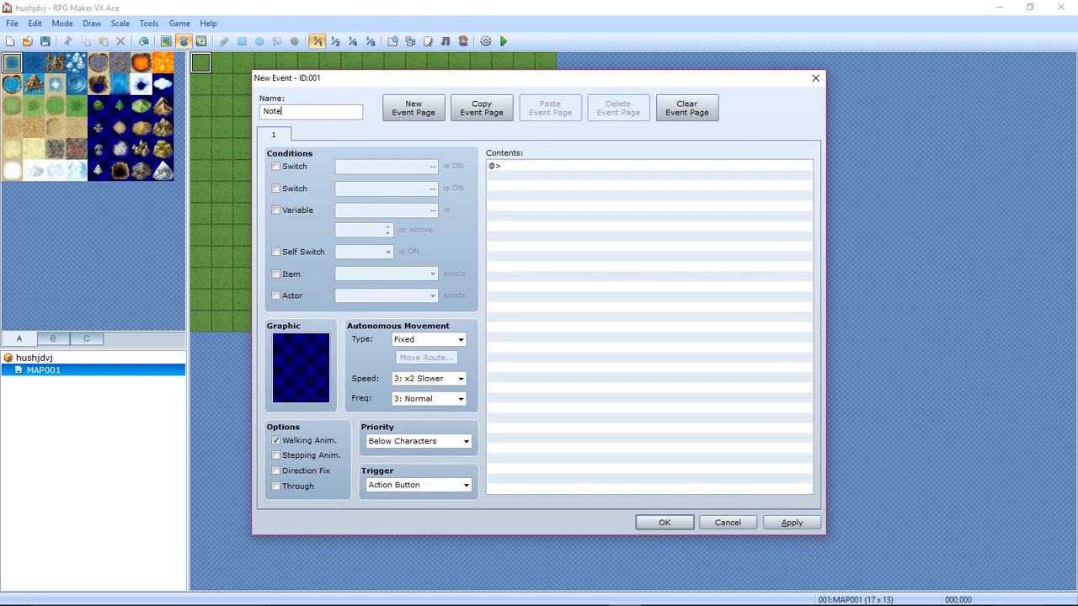
Give the Note event the small white paper sprite from !Other3
double_click(296, 385)
scroll(412, 431, "down", 1)
scroll(413, 431, "down", 5)
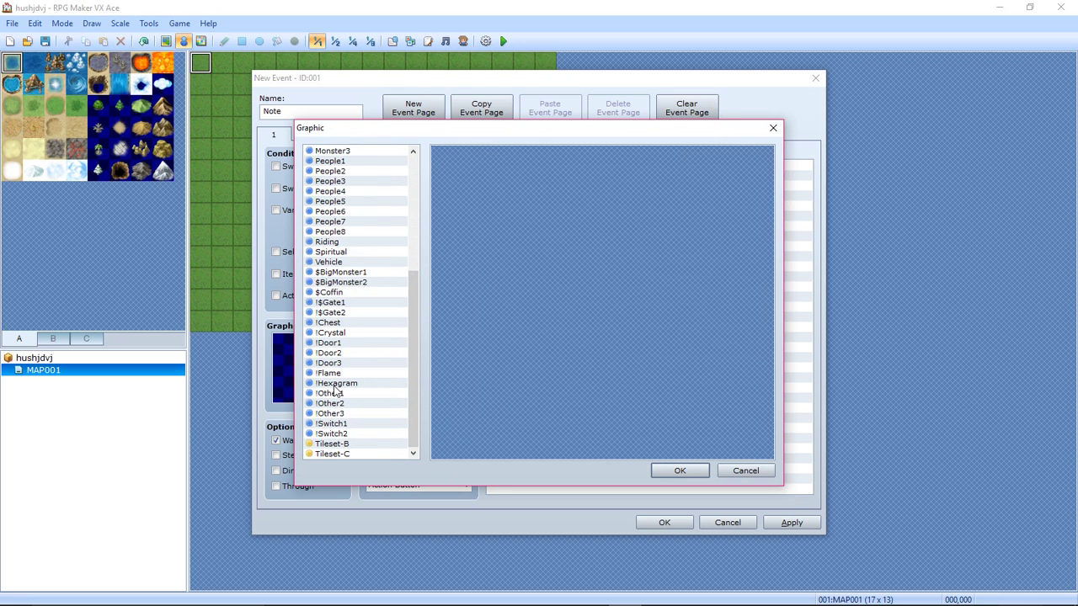
left_click(337, 413)
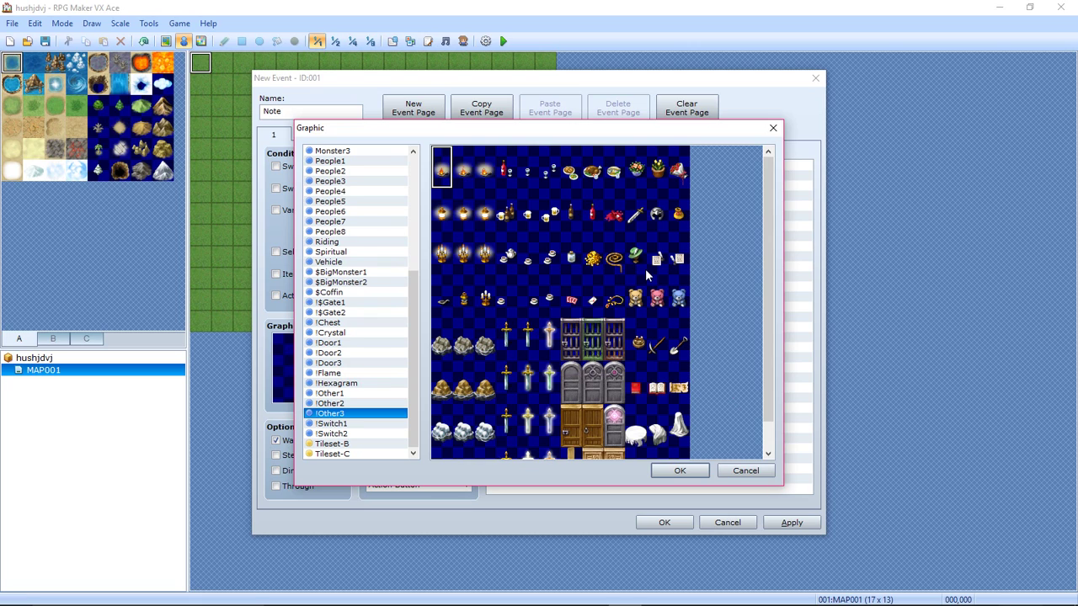
double_click(591, 305)
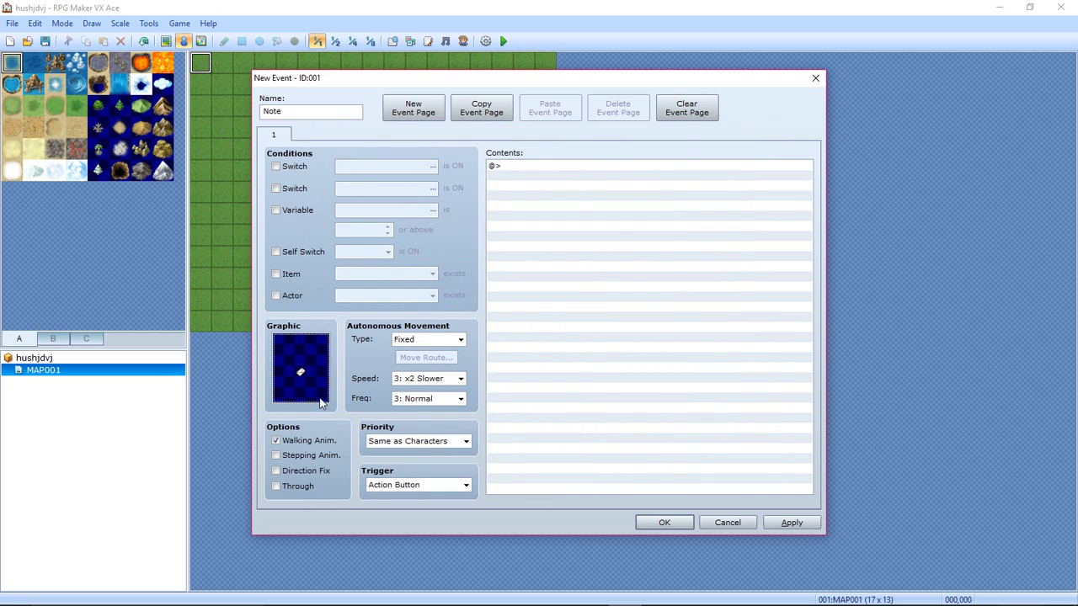
Add the message 'There is a note on the ground.' to the Note event
double_click(508, 166)
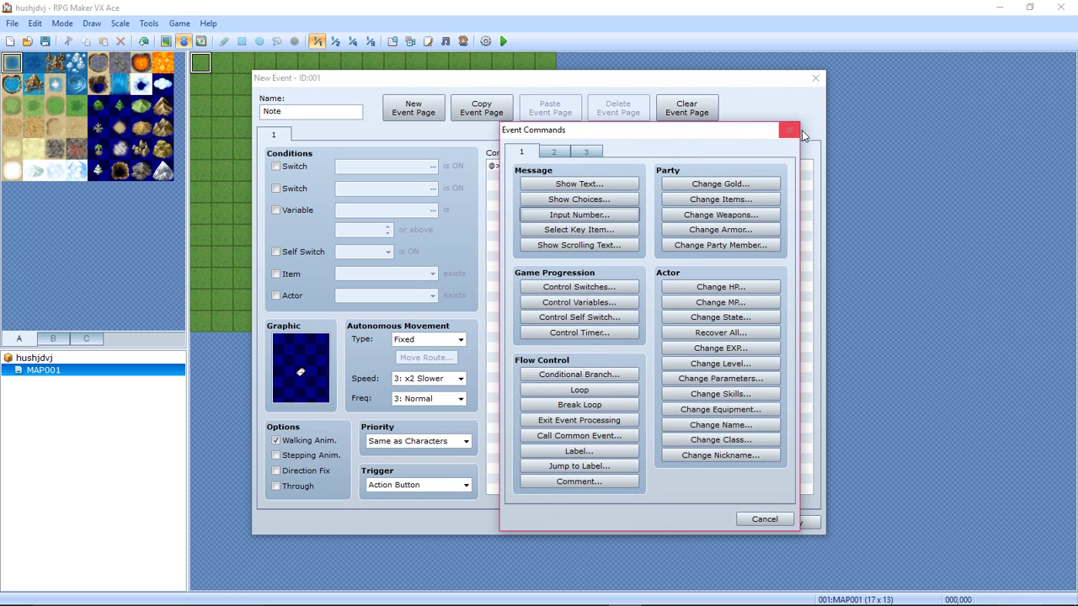
left_click(790, 130)
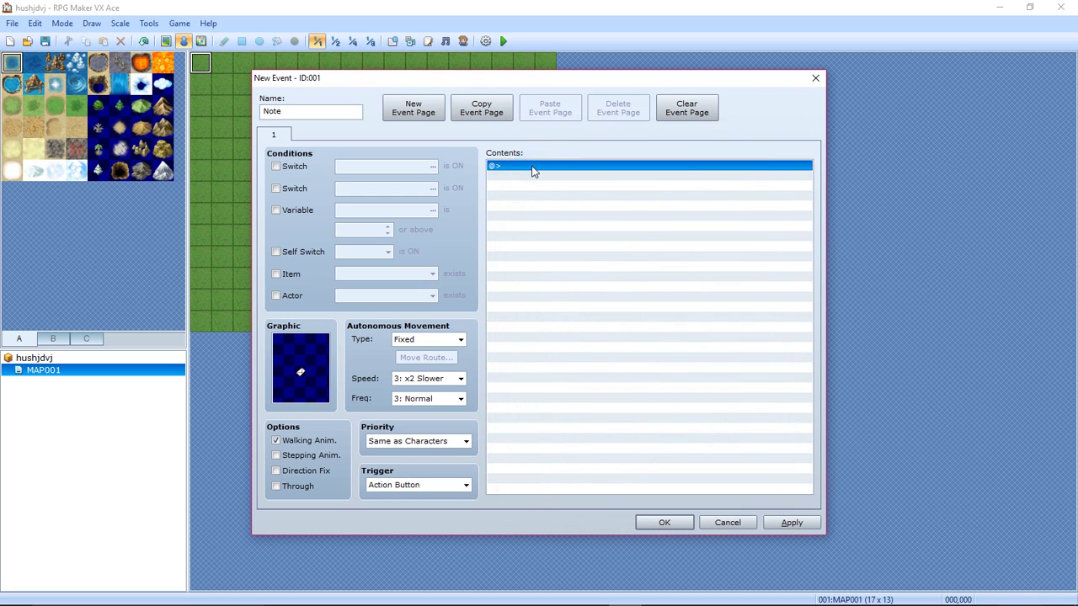
double_click(533, 167)
left_click(544, 183)
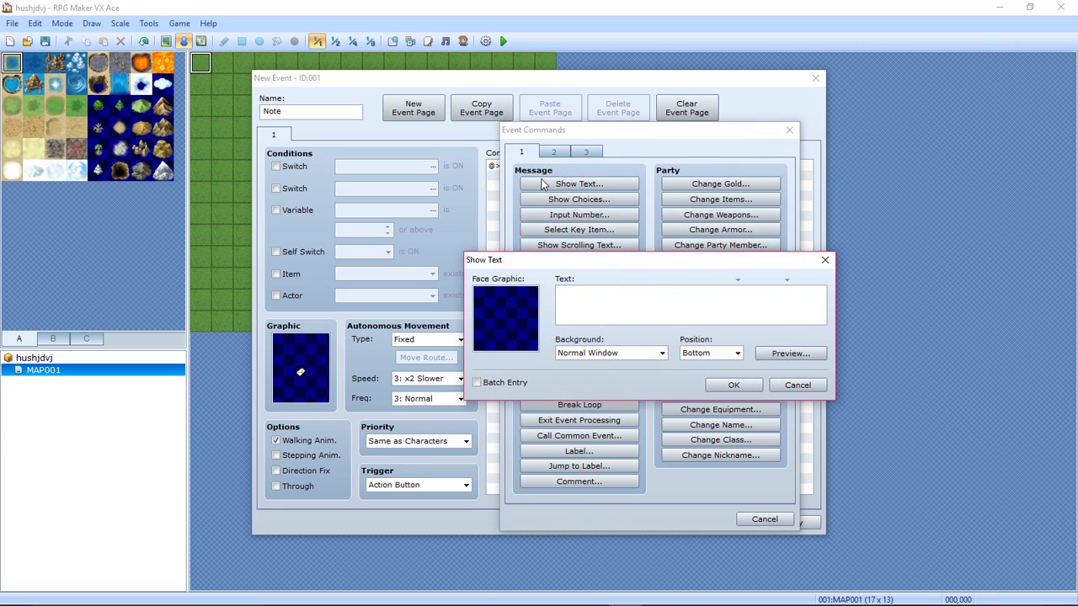
type("There is a note on the ground.")
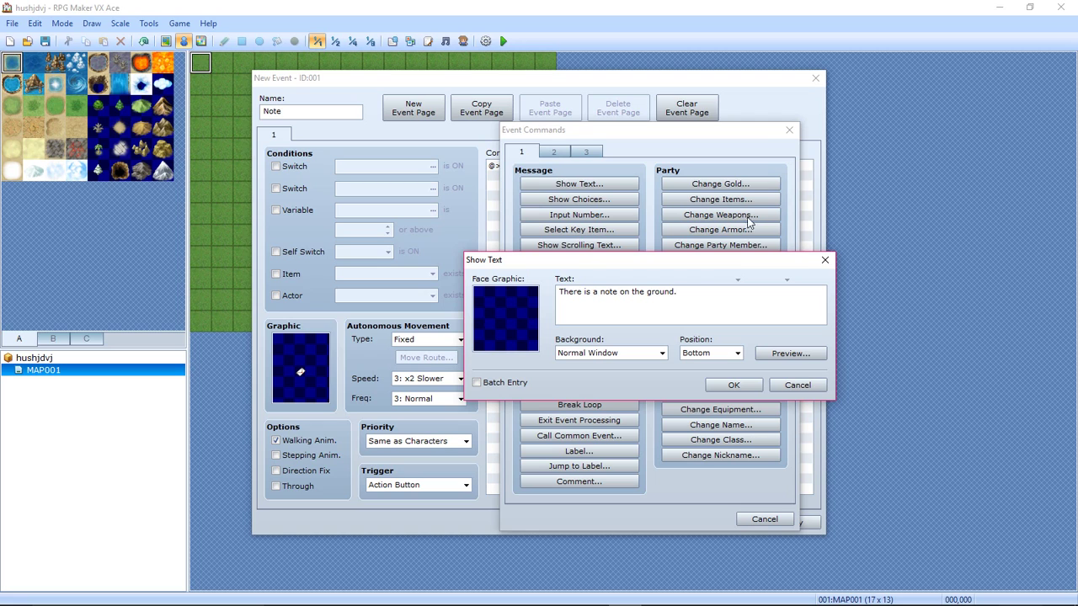
left_click(800, 354)
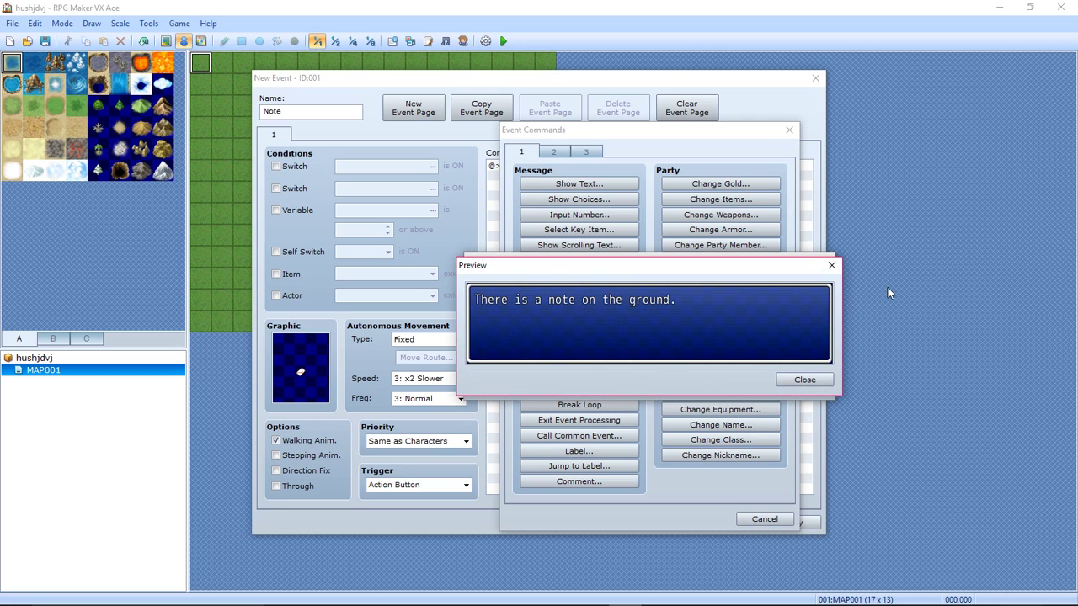
left_click(831, 265)
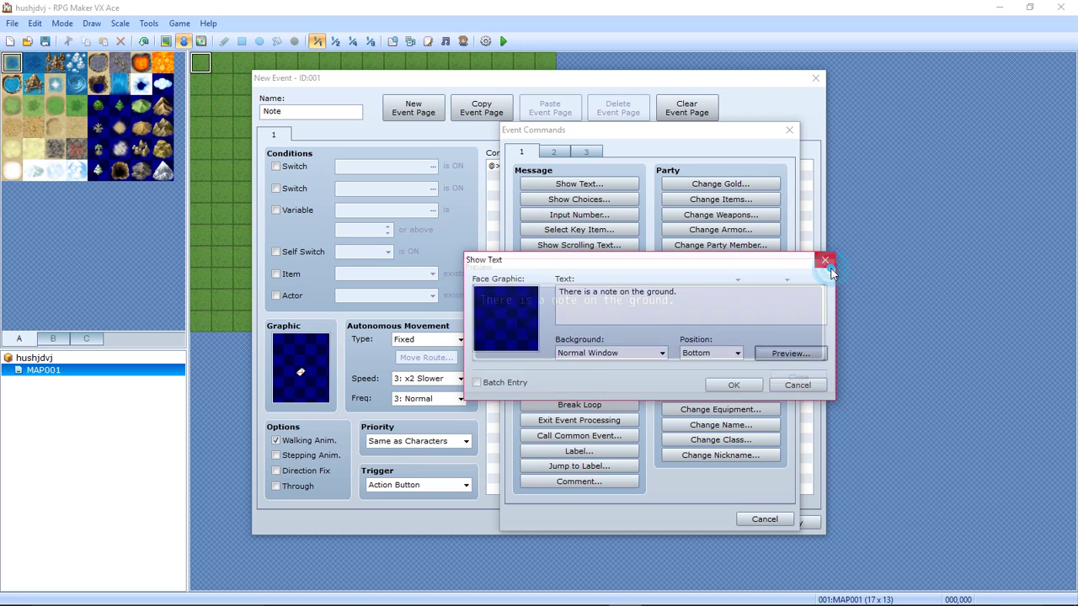
left_click(734, 385)
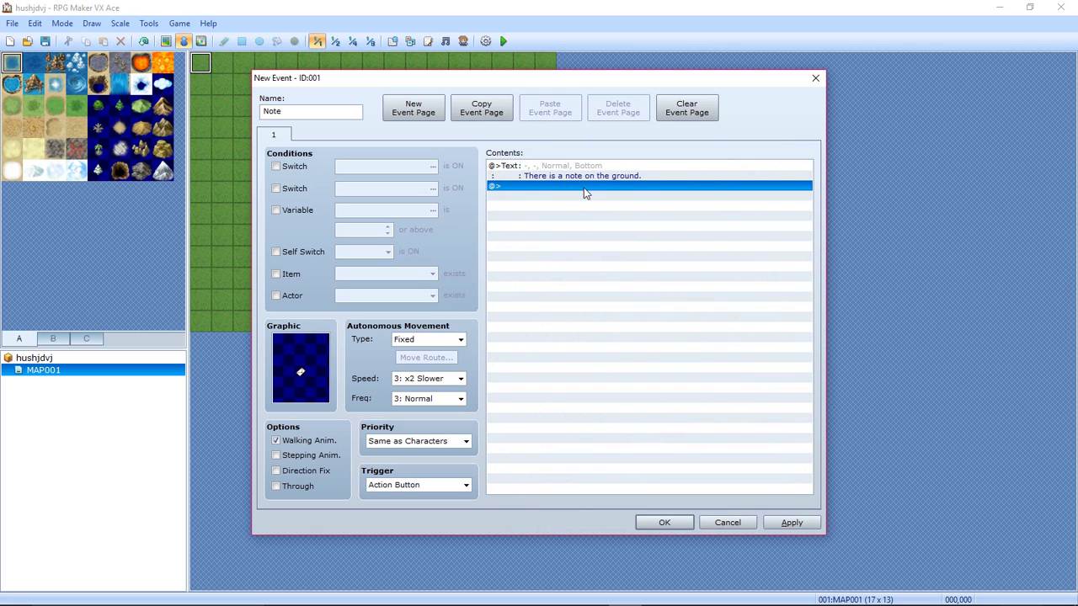
Follow the message with the choices 'Take' and 'Don't Take'
double_click(583, 187)
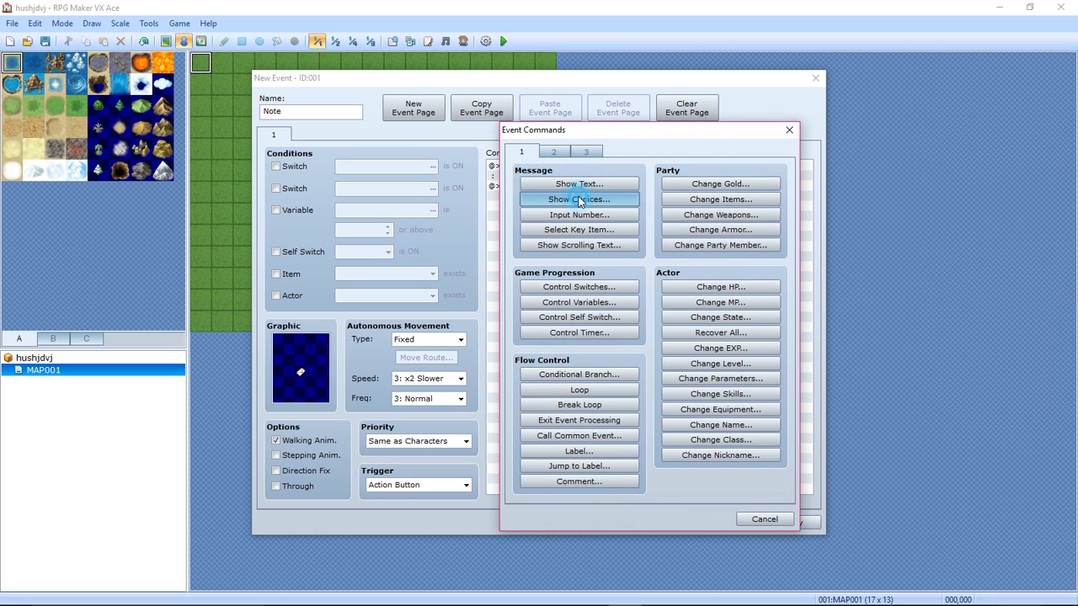
left_click(578, 198)
key("BackSpace")
type("Take")
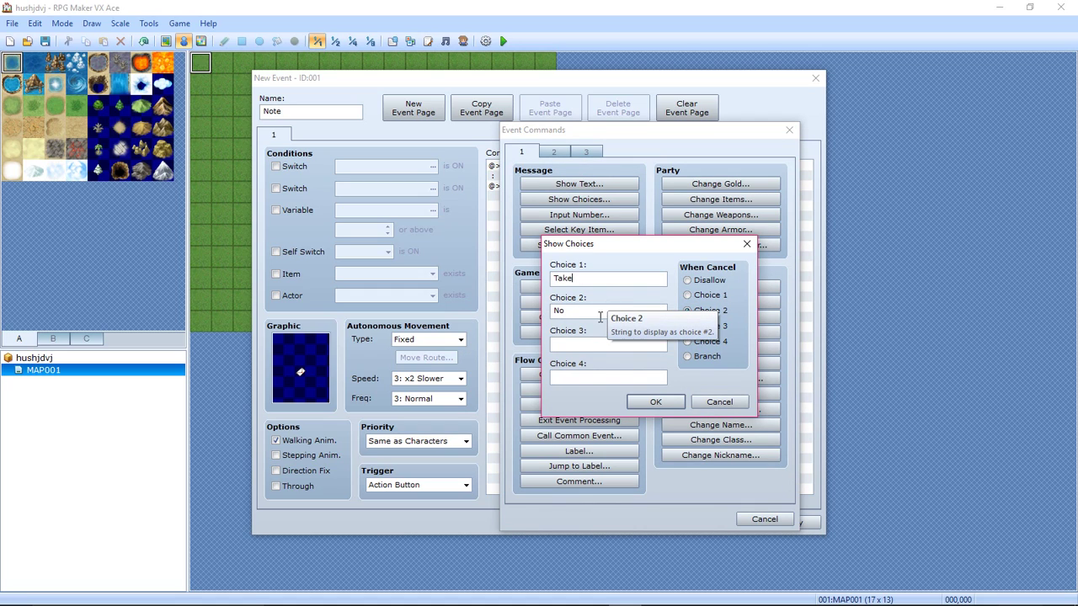
double_click(606, 309)
key("BackSpace")
type("Don't Take")
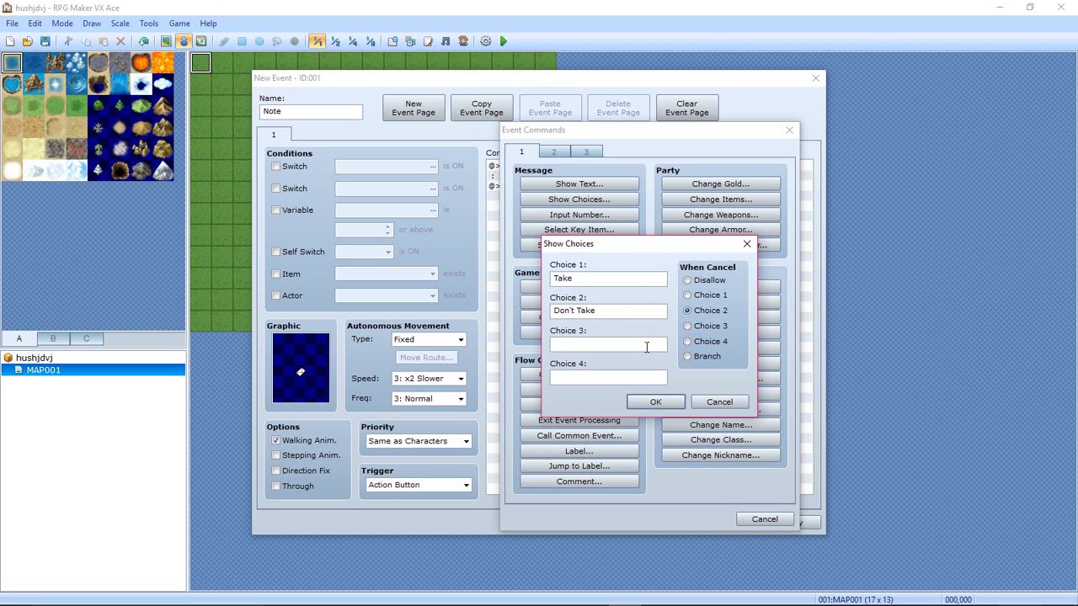
left_click(655, 403)
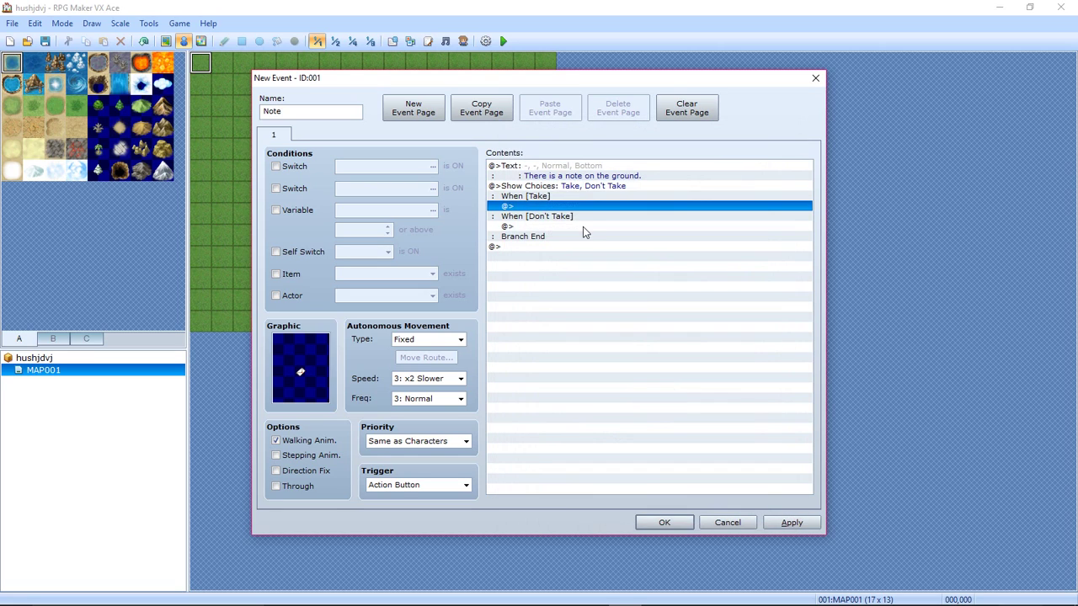
Under the Take branch, increase the Note item by a constant 1
double_click(561, 208)
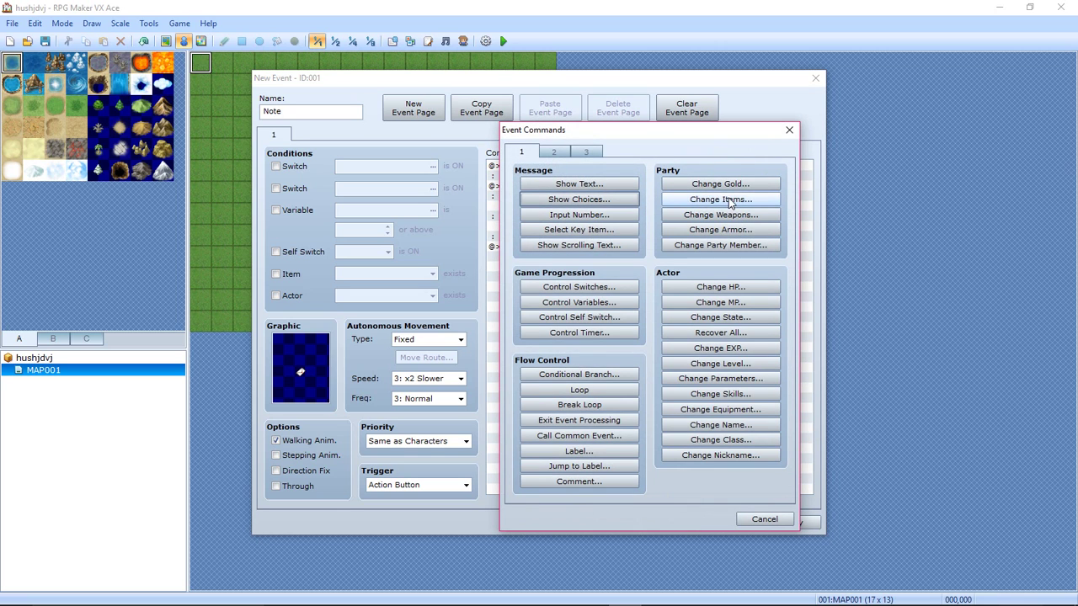
left_click(729, 199)
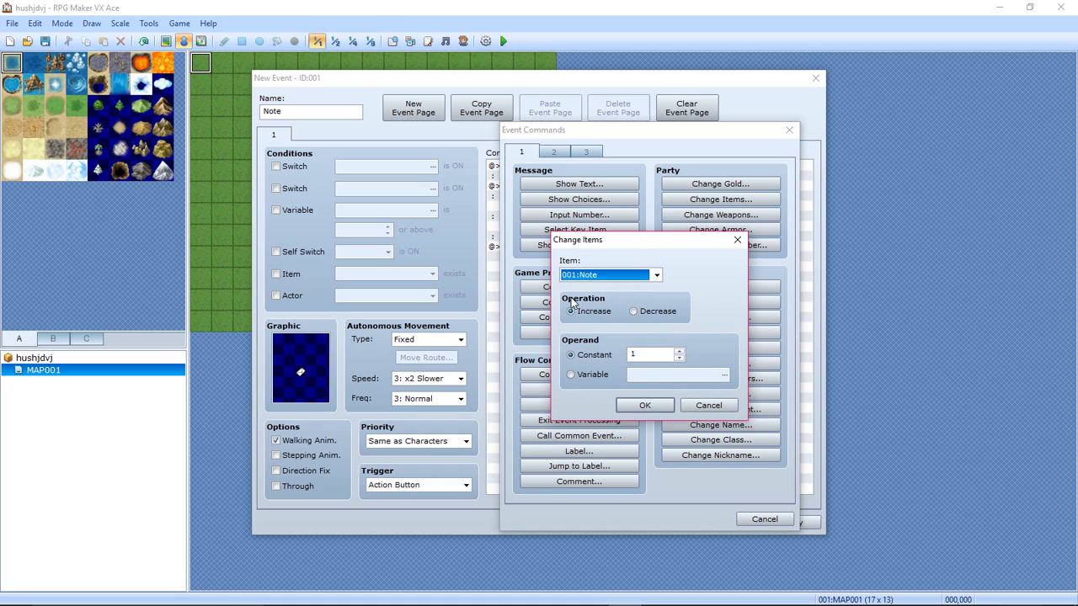
left_click(649, 276)
left_click(625, 291)
left_click(661, 355)
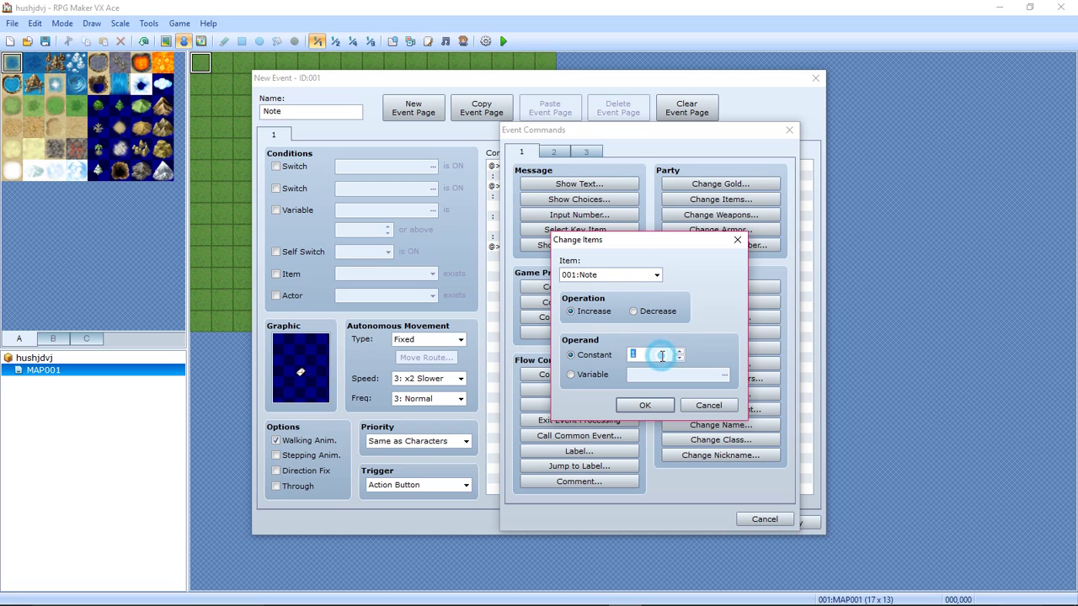
left_click(645, 407)
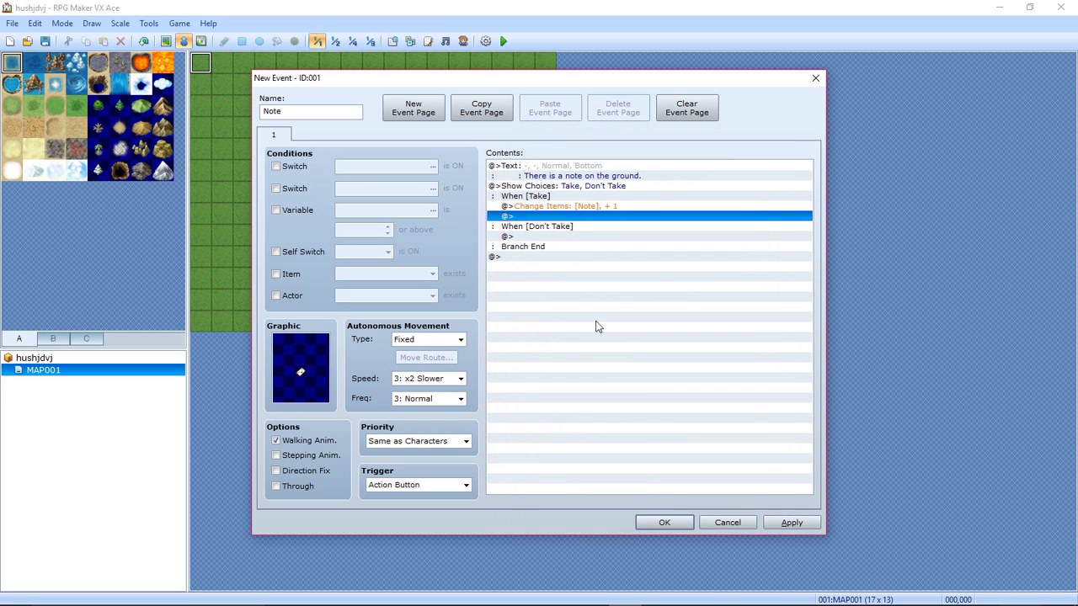
Turn off Walking Anim. and turn on Direction Fix for the event
double_click(585, 218)
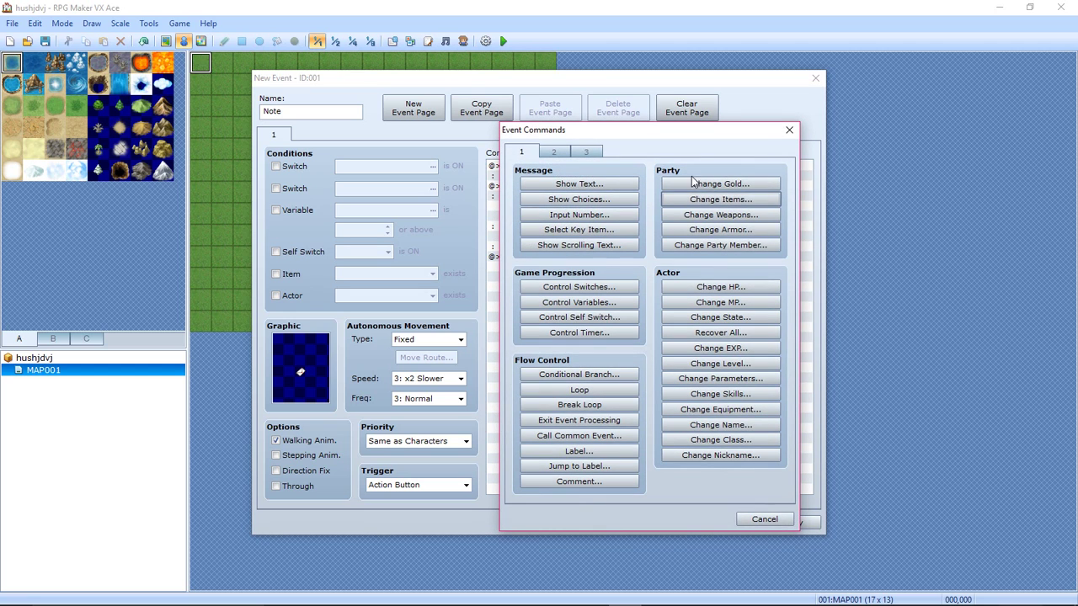
left_click(788, 130)
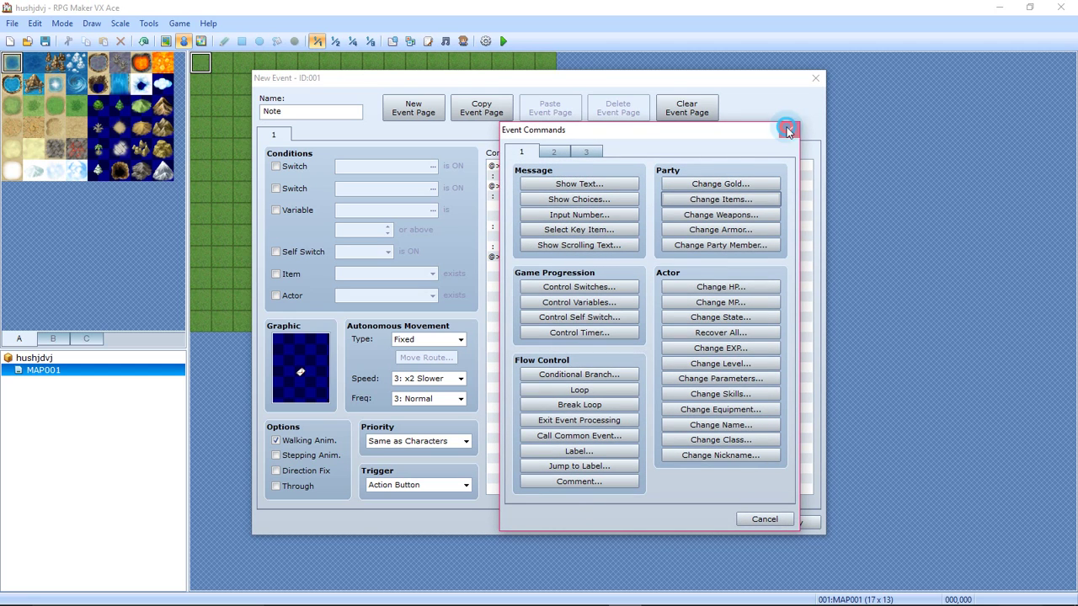
left_click(305, 443)
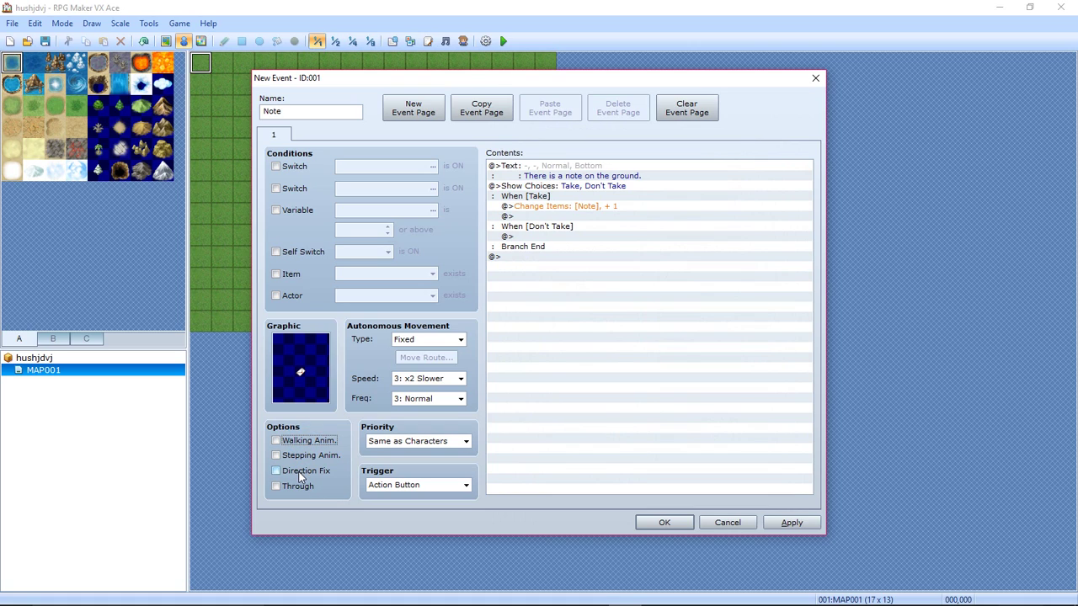
left_click(301, 473)
Under the Take branch, set switch 0001:note to ON and verify the command
double_click(551, 216)
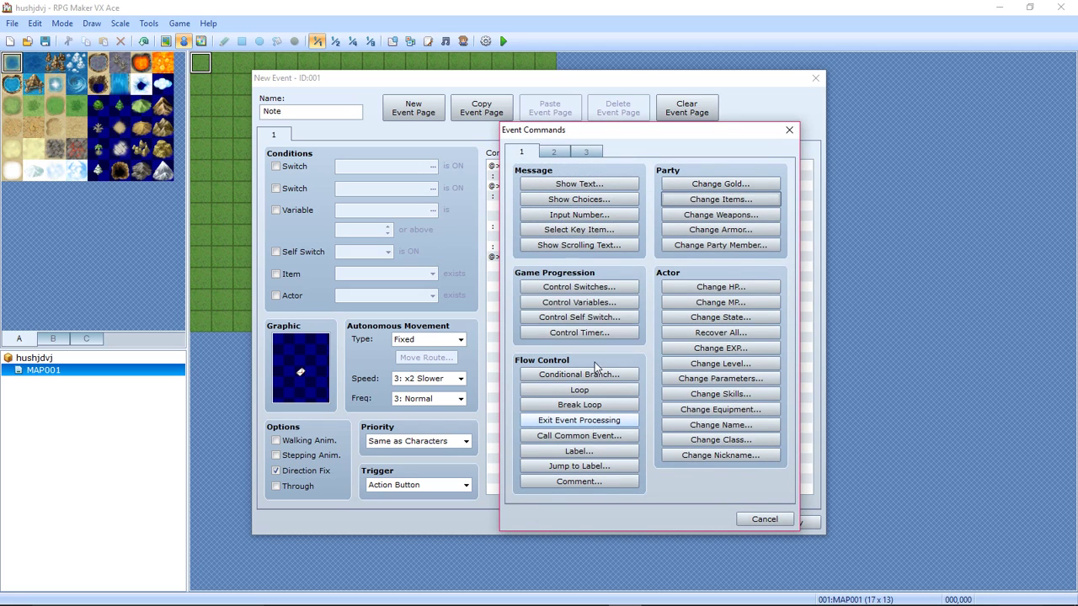
left_click(585, 287)
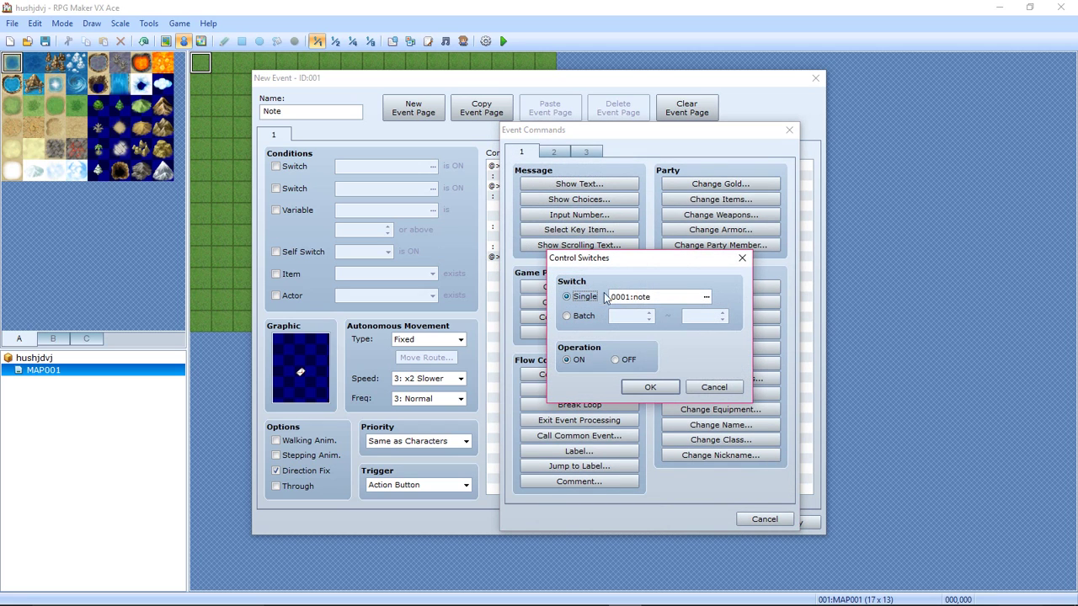
left_click(653, 387)
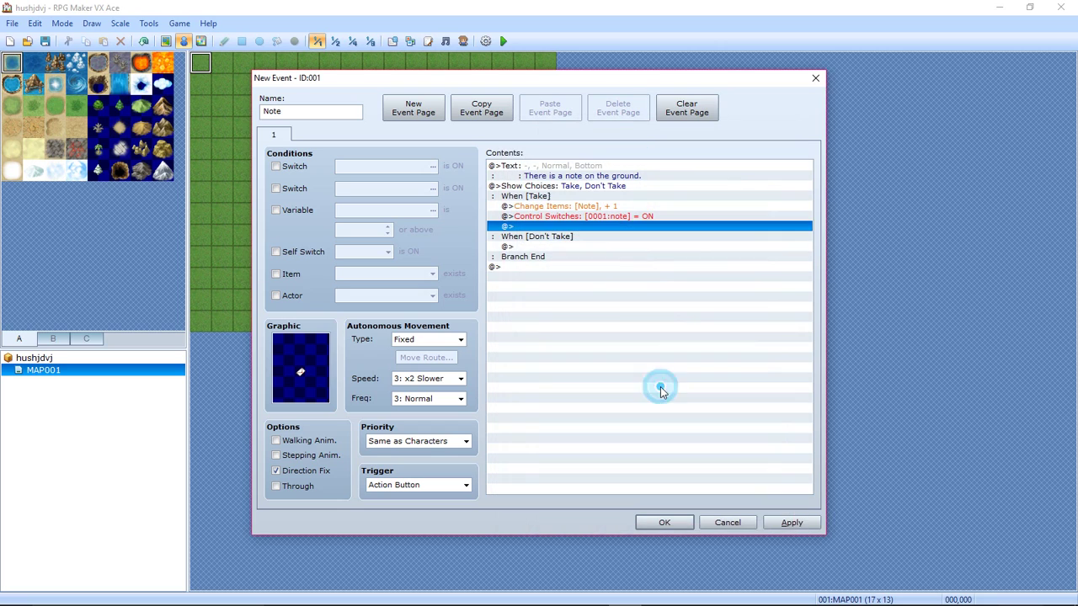
double_click(575, 217)
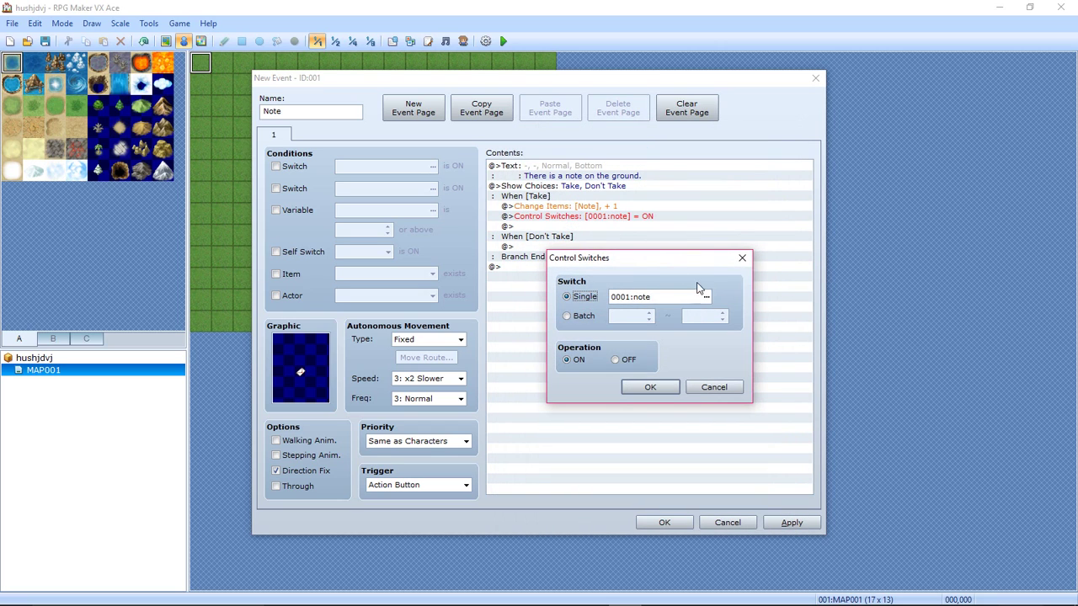
left_click(707, 297)
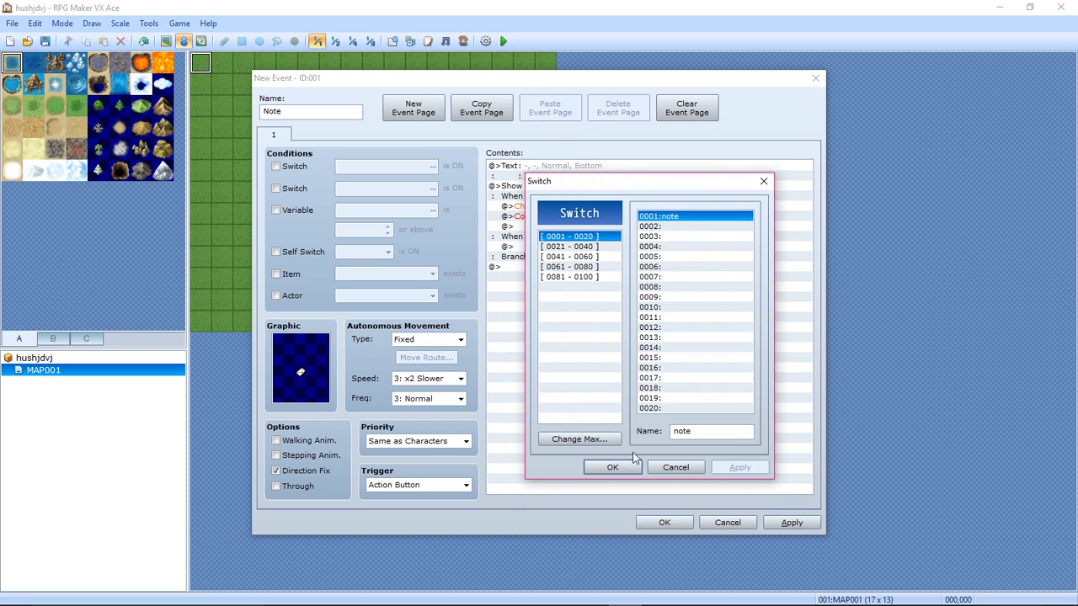
left_click(621, 466)
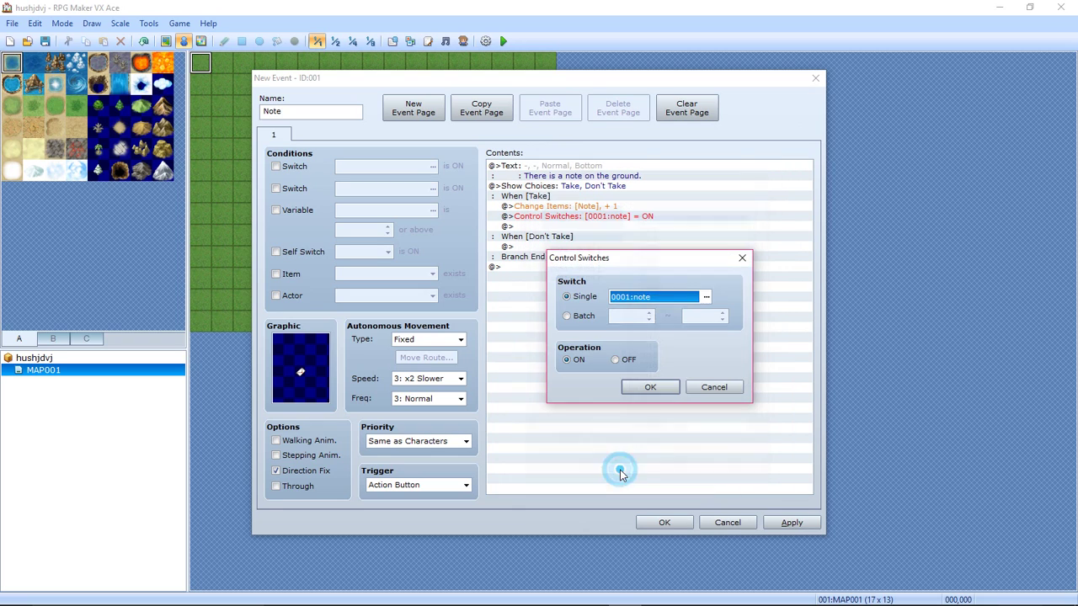
left_click(653, 388)
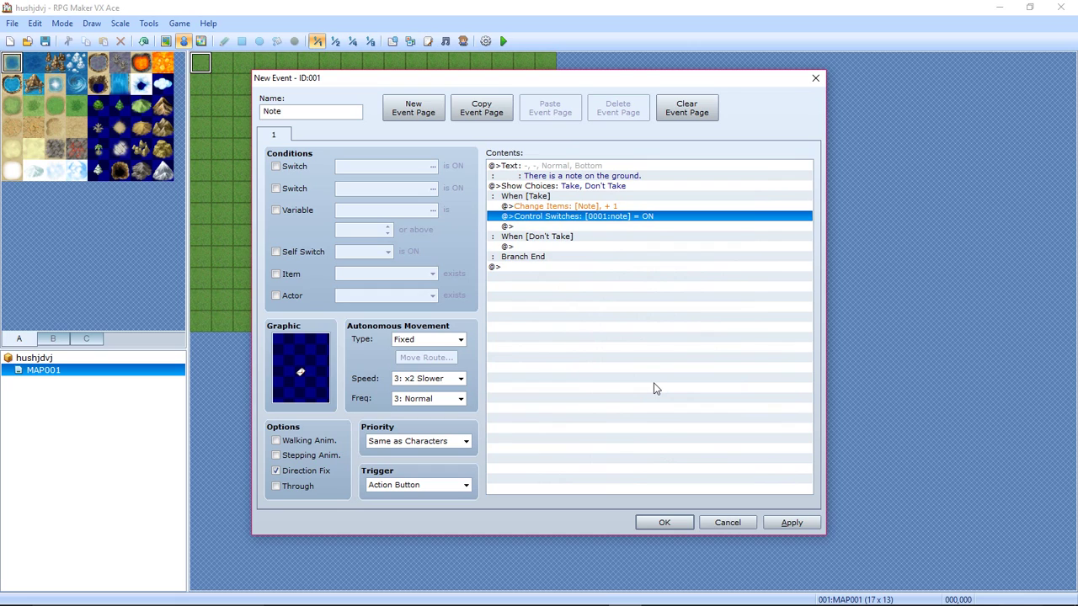
Add page 2 requiring switch 0001:note, with Autorun trigger and no walking animation
left_click(403, 109)
left_click(305, 167)
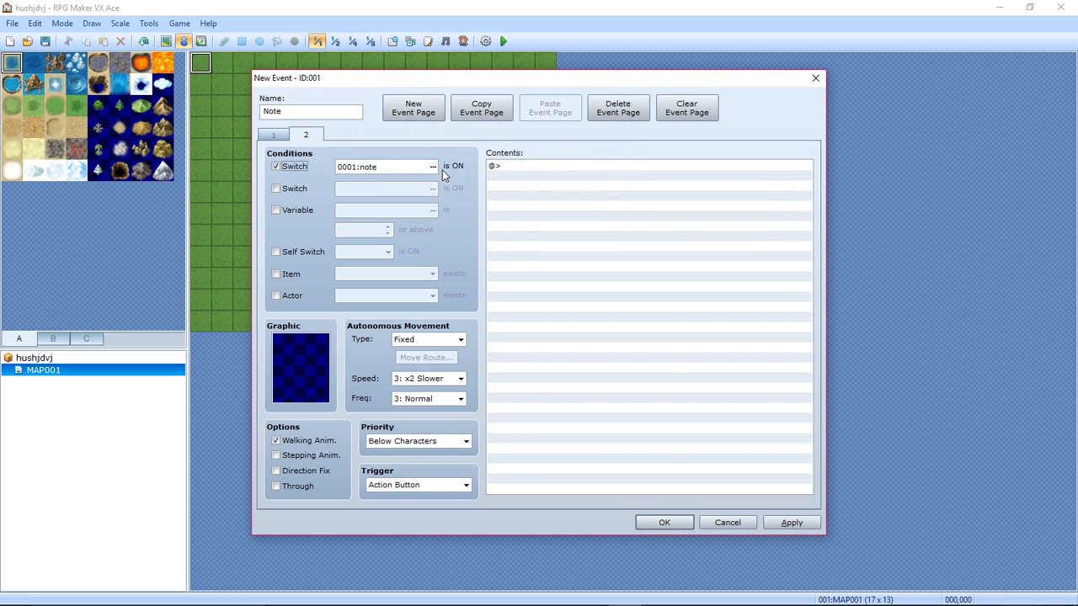
left_click(433, 166)
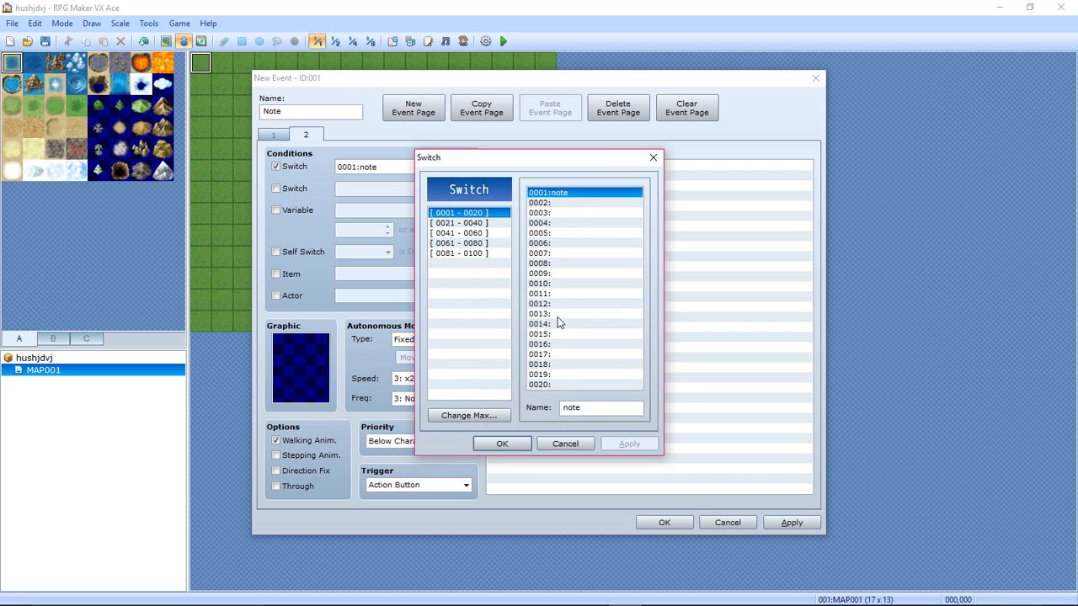
left_click(591, 293)
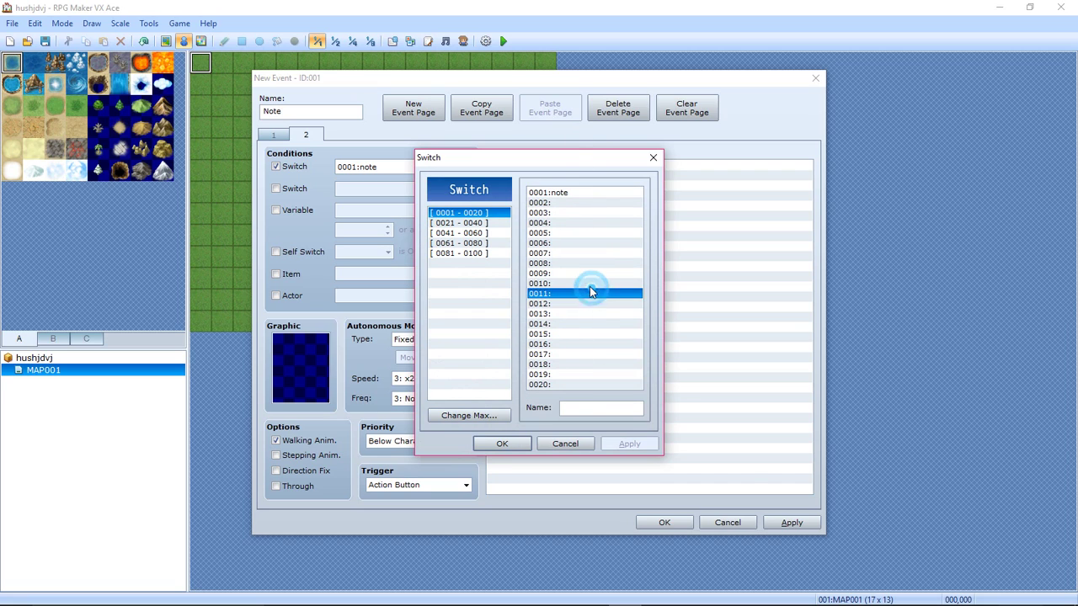
left_click(557, 195)
double_click(557, 194)
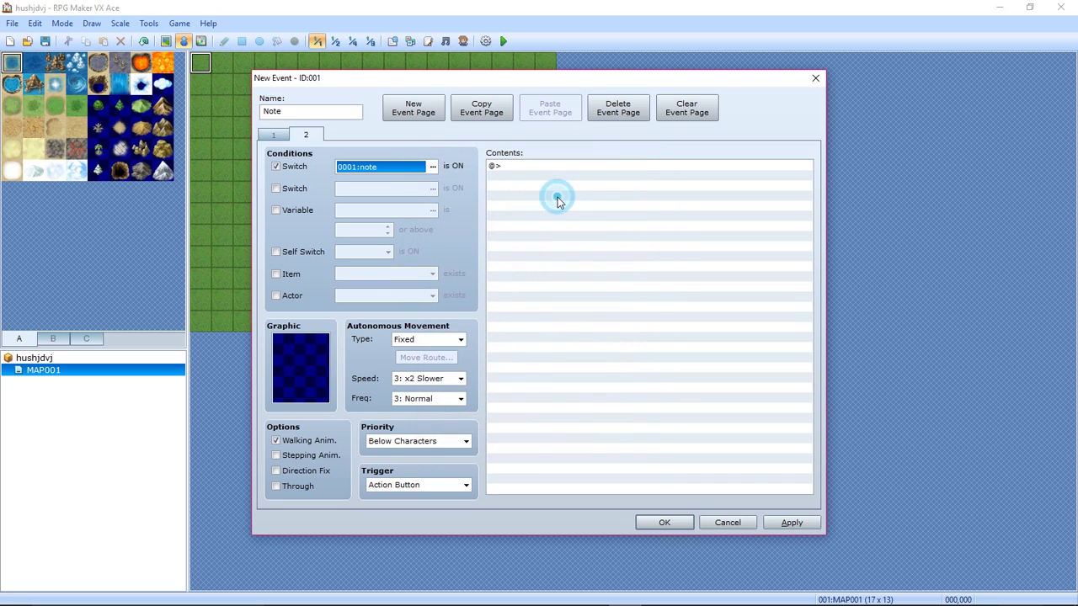
left_click(467, 486)
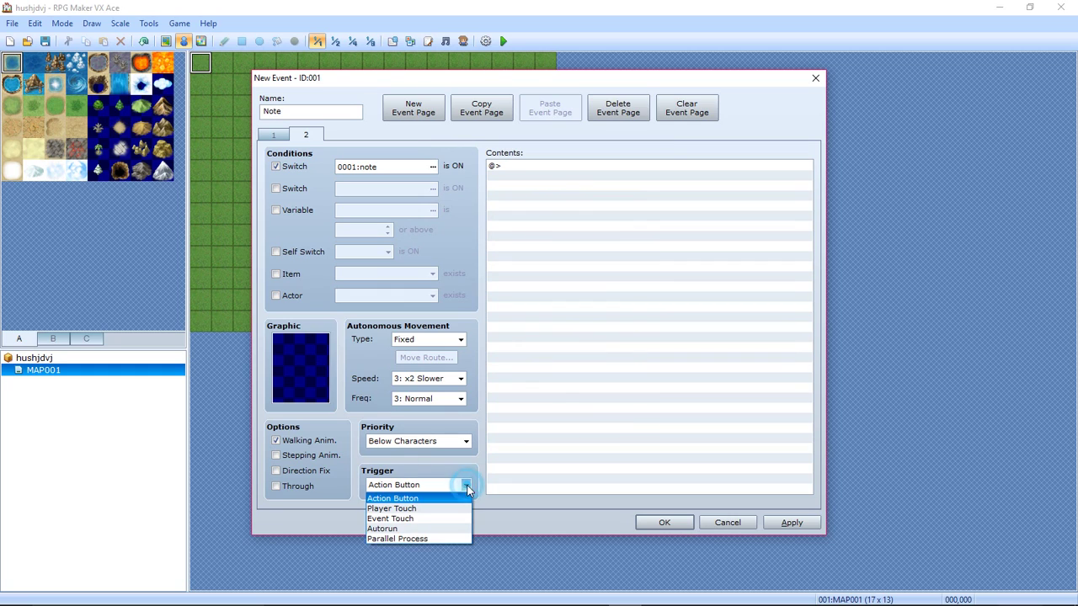
left_click(385, 530)
left_click(283, 440)
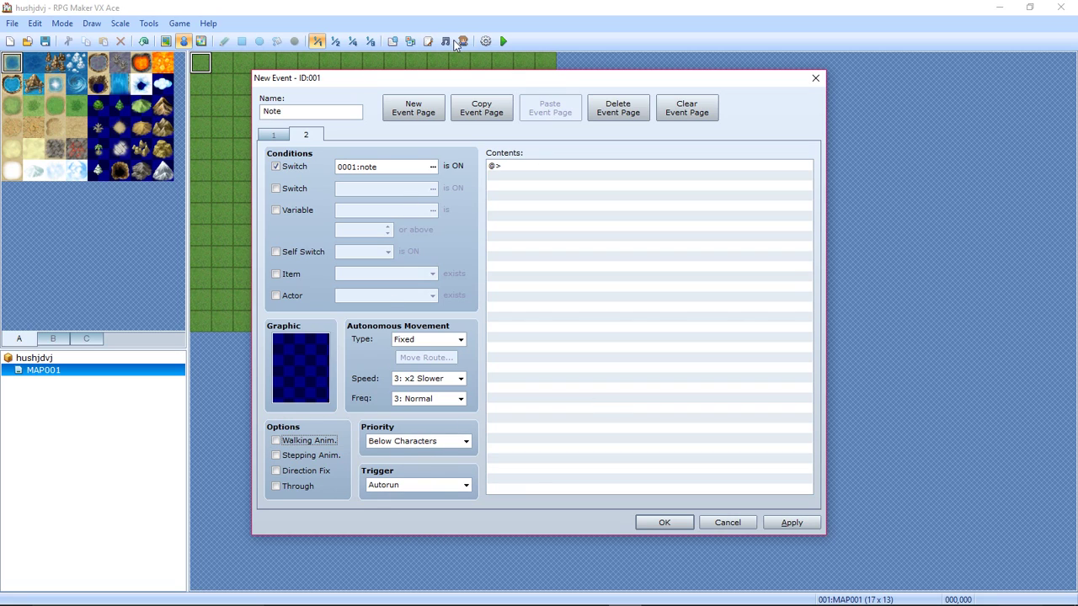
left_click(272, 135)
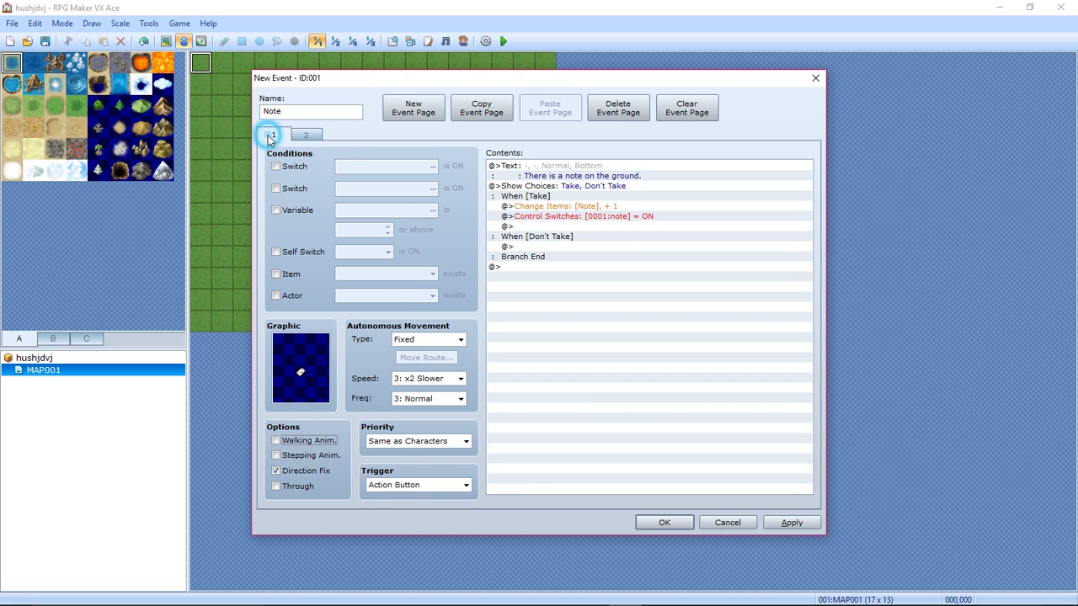
Save the Note event and create a new event named Code on an empty tile
left_click(668, 523)
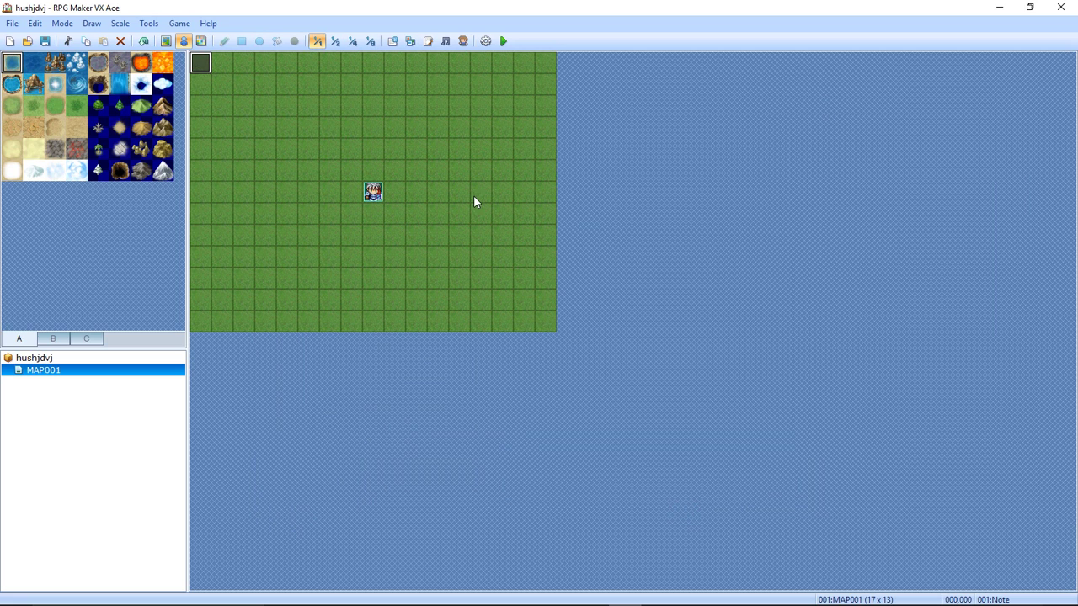
double_click(486, 137)
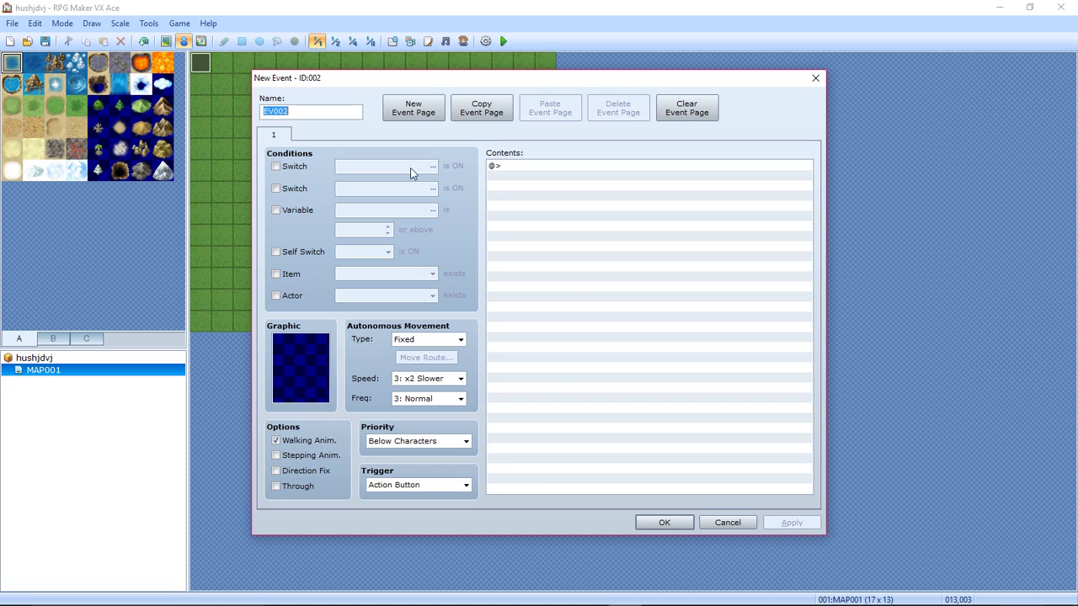
type("Code")
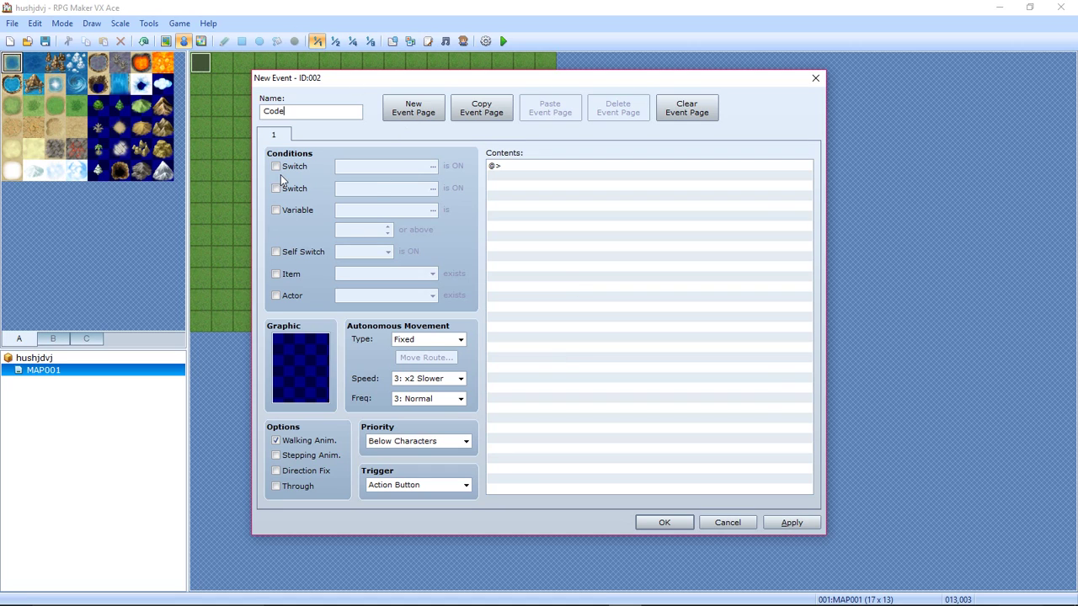
Give the Code event a wall-switch sprite from !Switch2
double_click(301, 372)
left_click(416, 419)
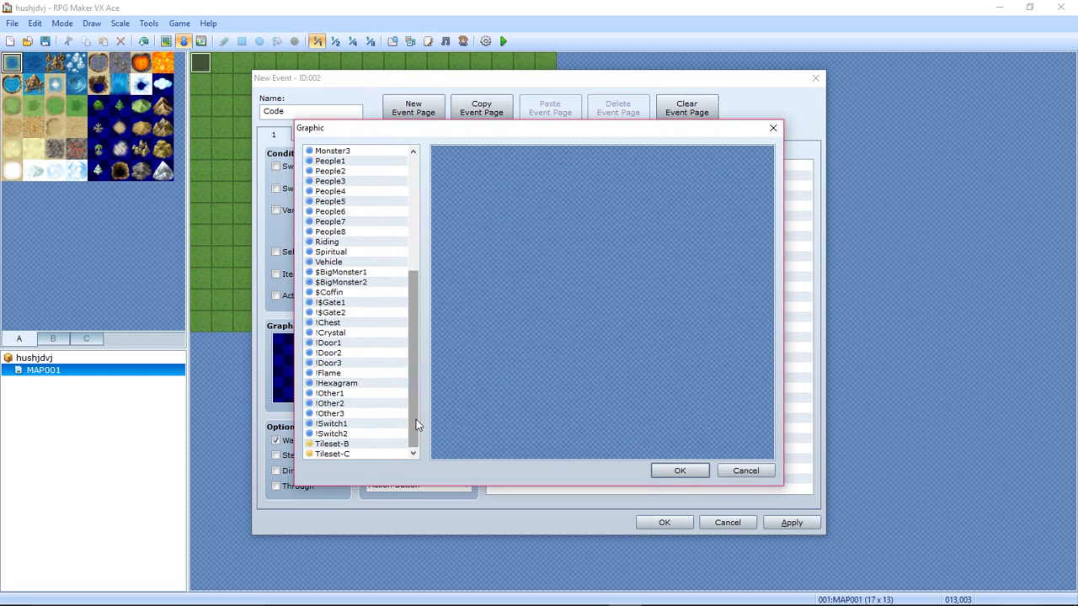
left_click(343, 434)
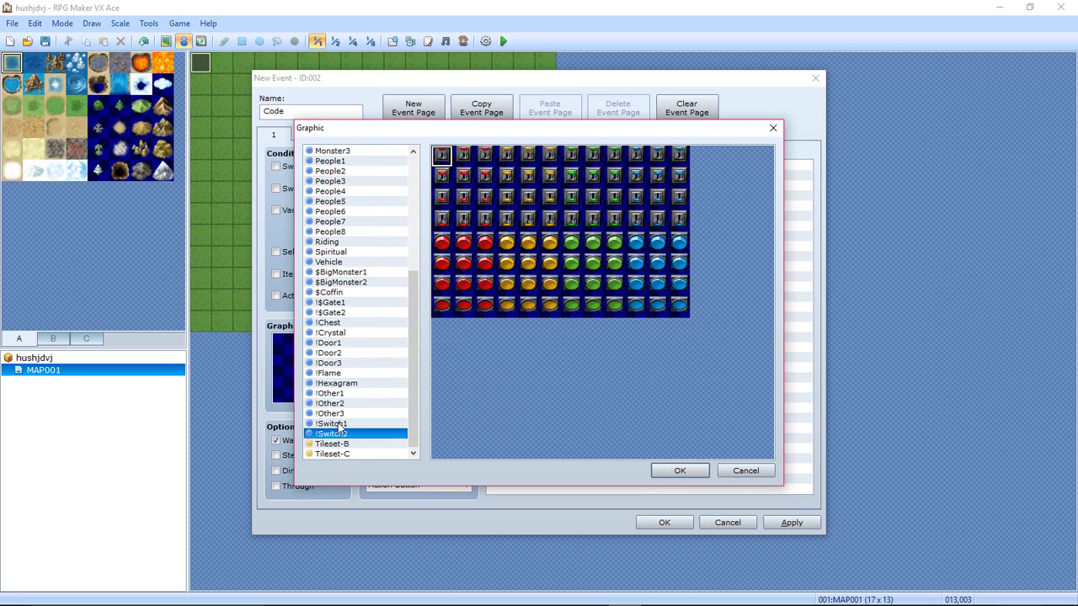
left_click(340, 425)
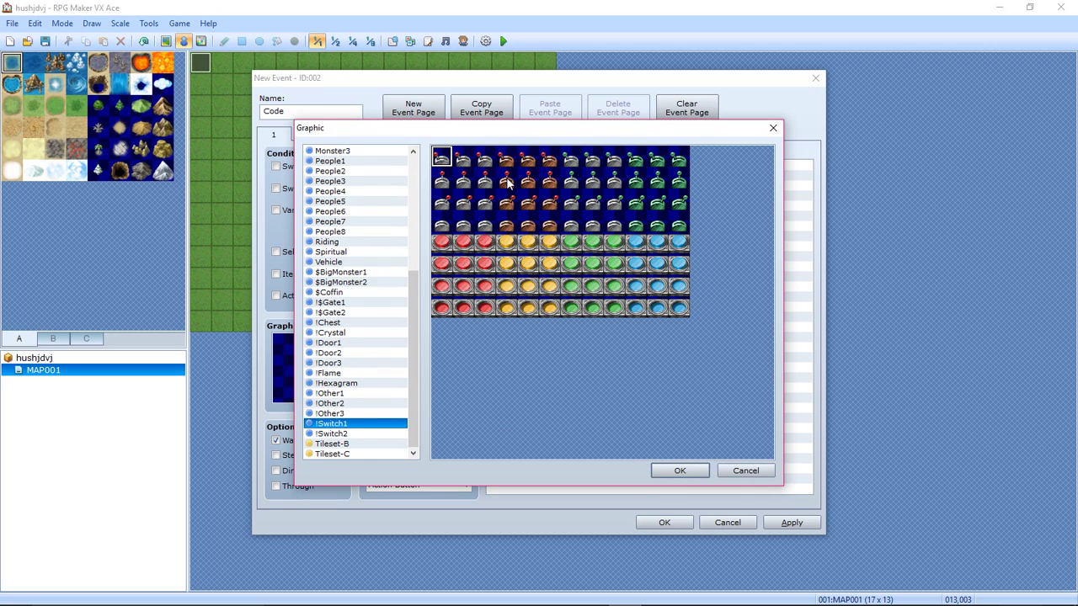
left_click(329, 433)
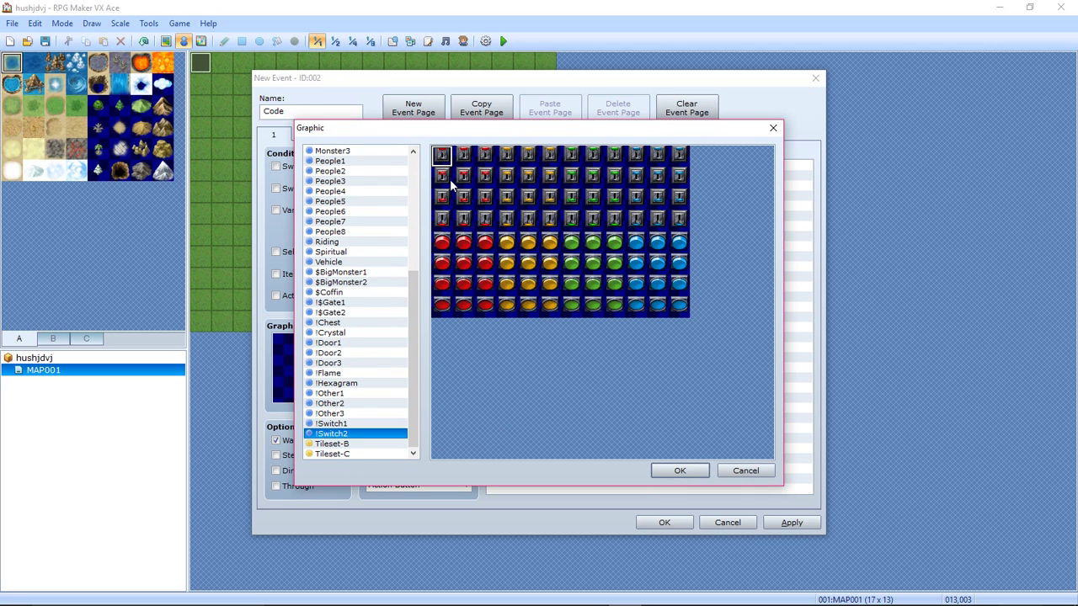
double_click(442, 155)
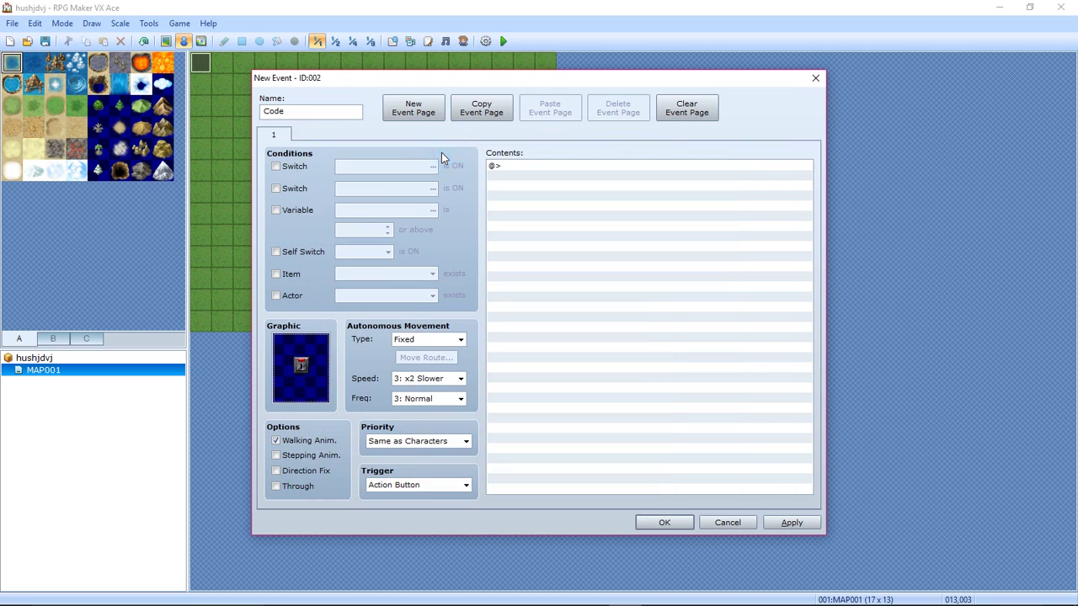
Add a Show Text message 'Insert cheat code!!' as the Code event's first command
double_click(506, 168)
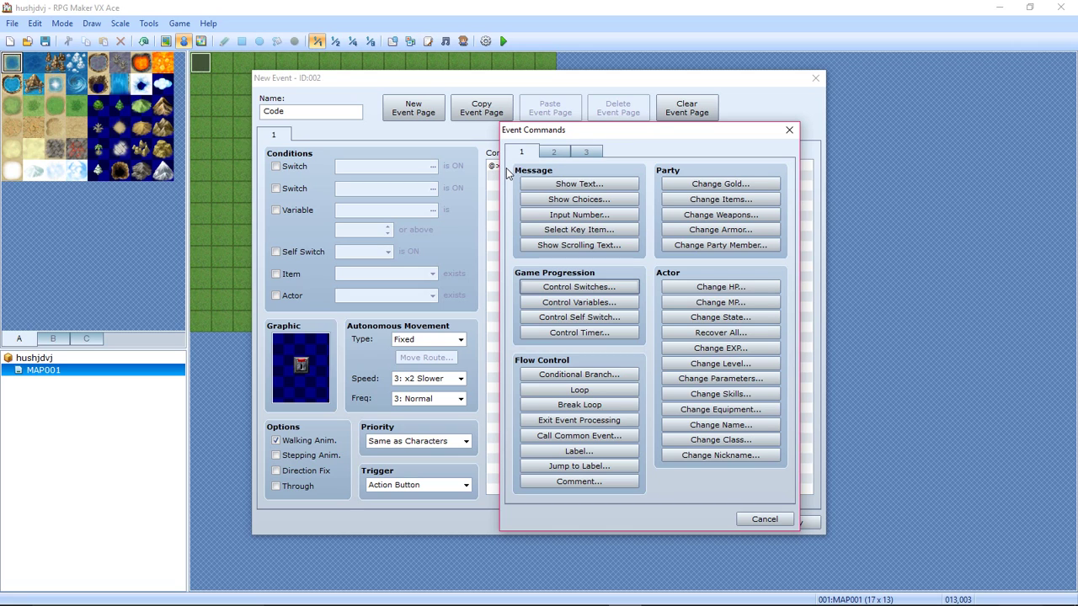
left_click(592, 183)
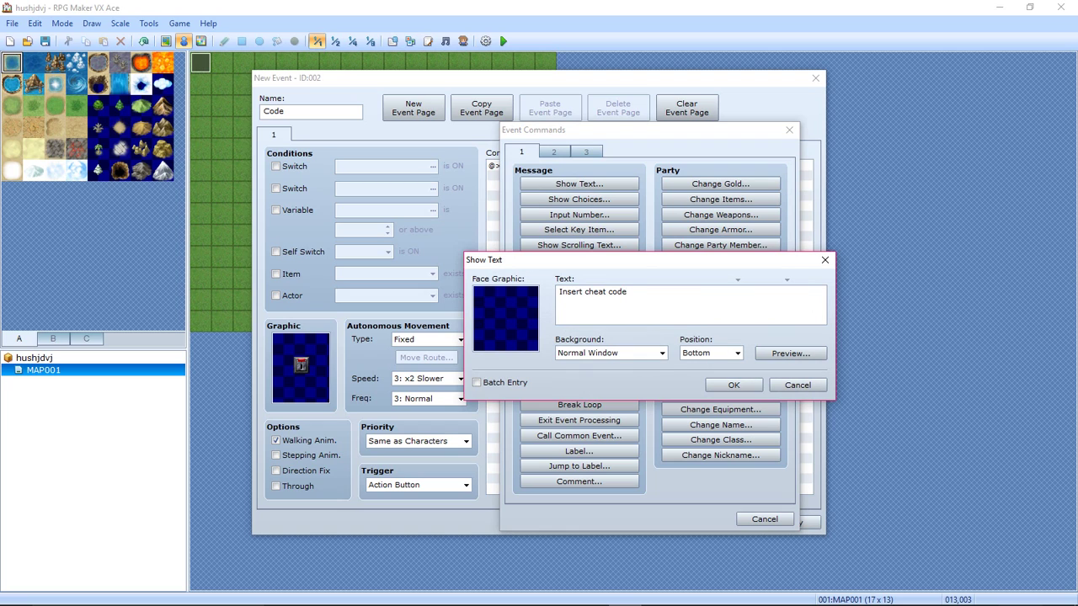
left_click(791, 352)
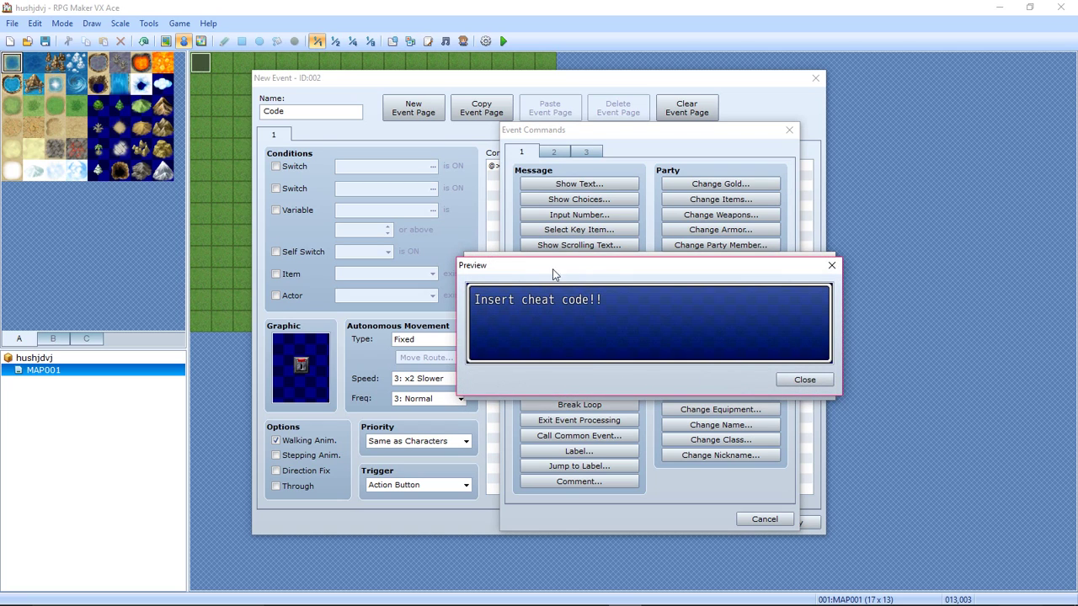
left_click(831, 267)
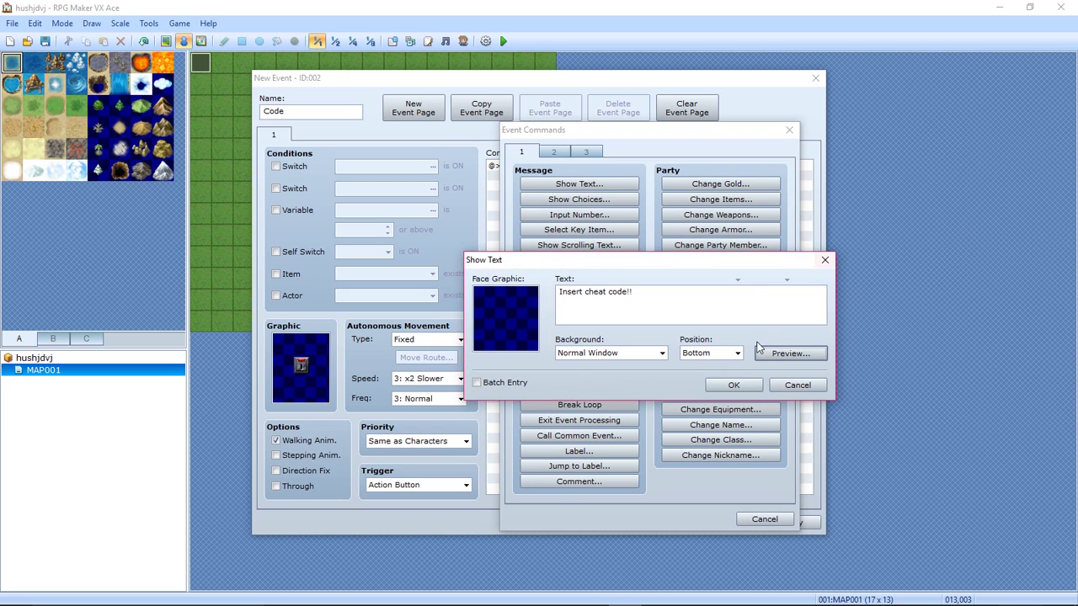
left_click(733, 381)
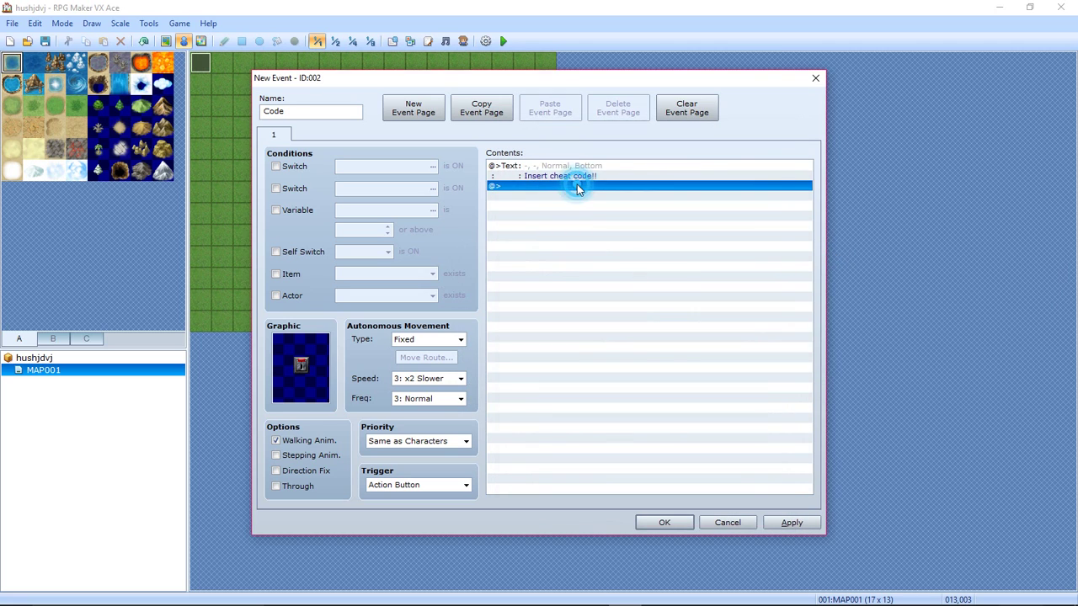
Add an Input Number command that stores a 4-digit entry in variable 0001:code
double_click(578, 187)
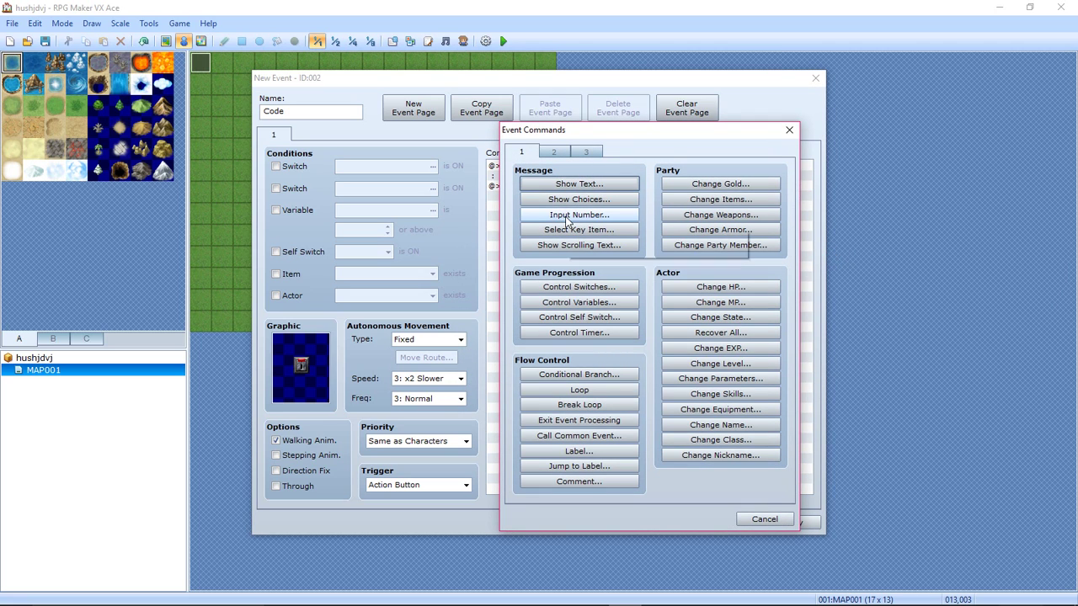
left_click(565, 215)
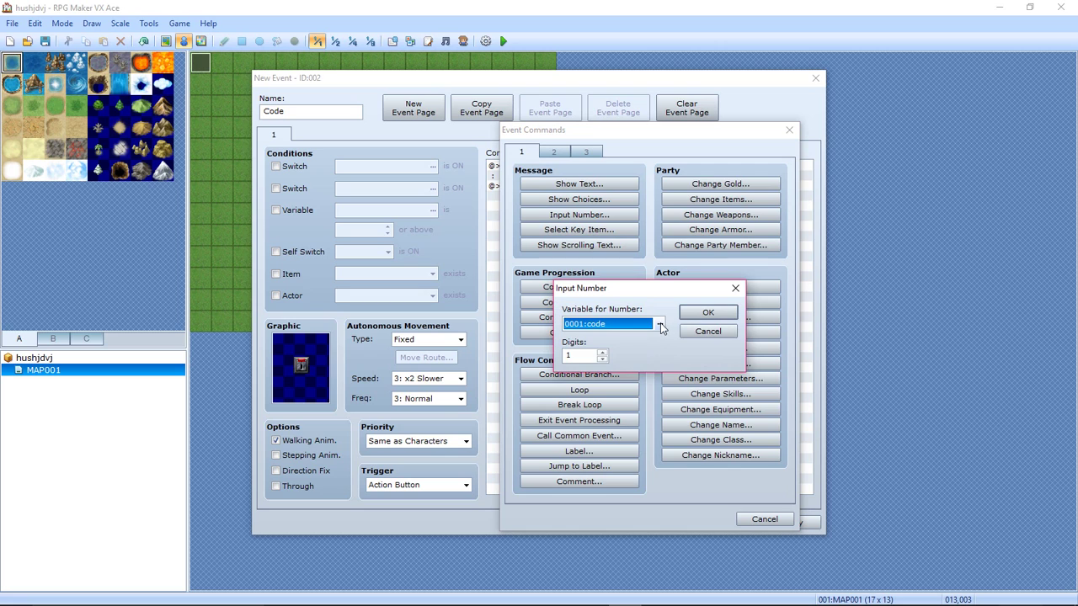
left_click(660, 325)
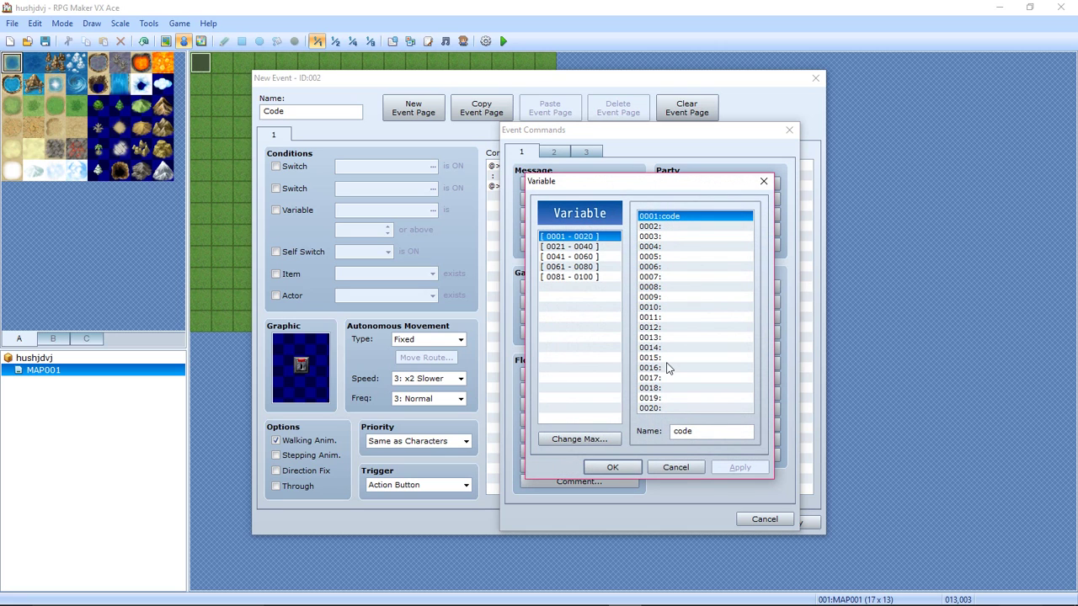
left_click(625, 468)
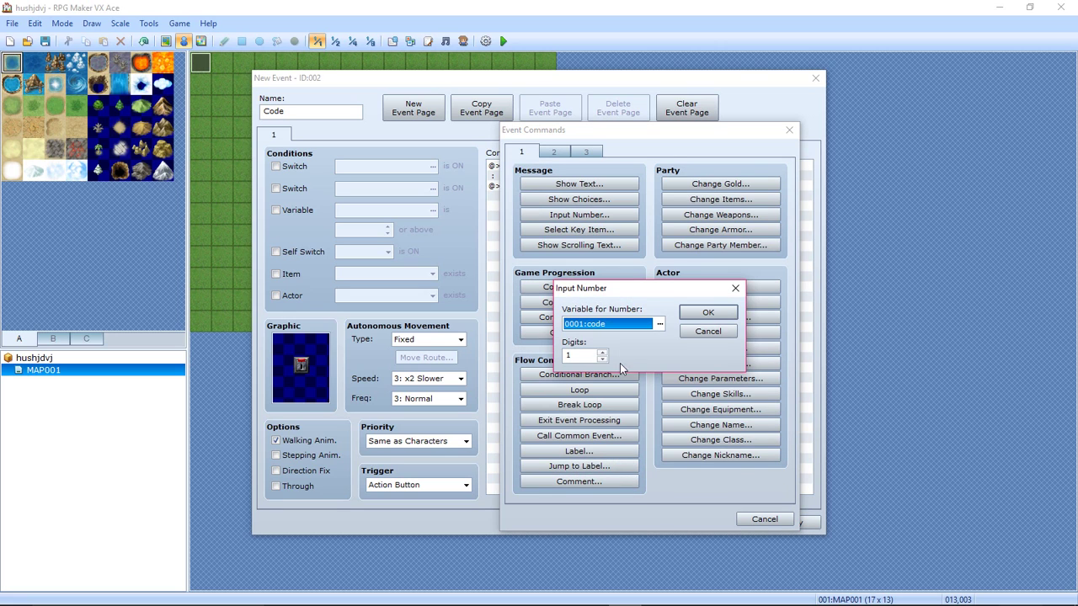
left_click(581, 357)
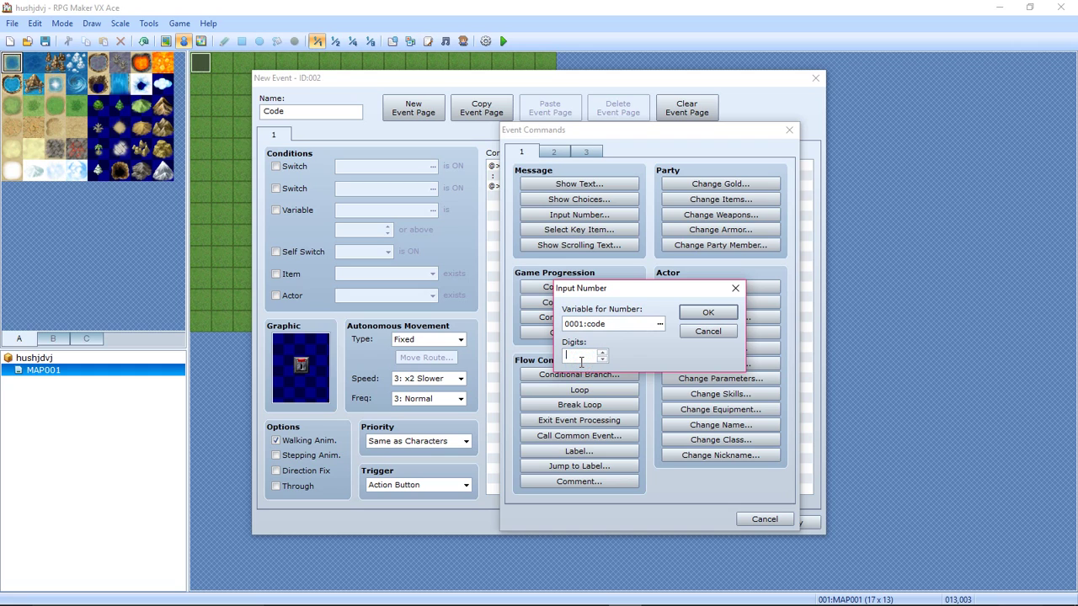
left_click(710, 312)
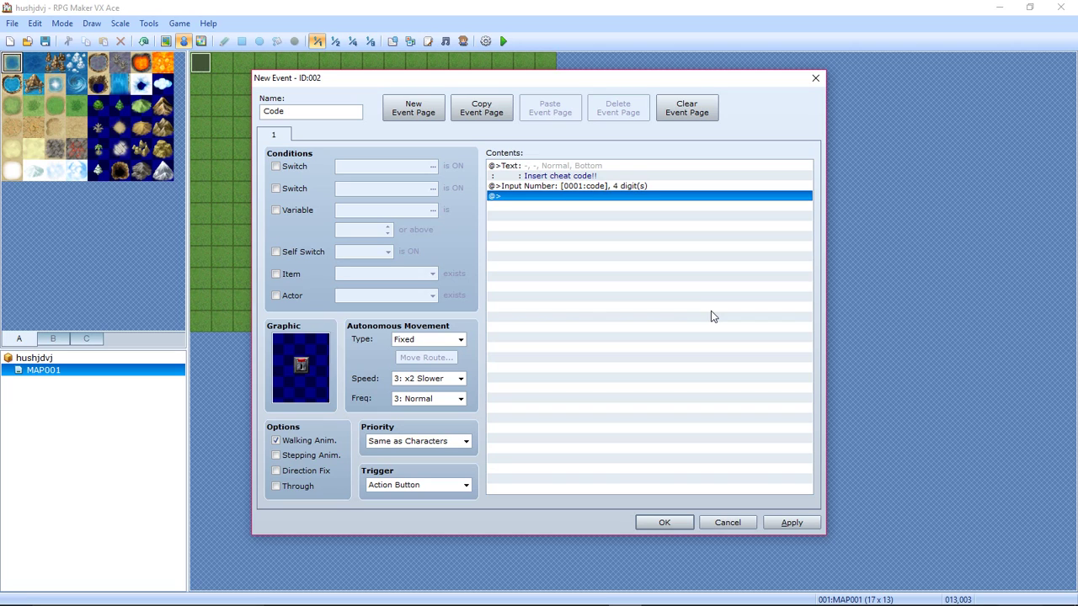
Add a Conditional Branch testing variable 0001:code Equal to constant 9142, with an Else case
double_click(577, 196)
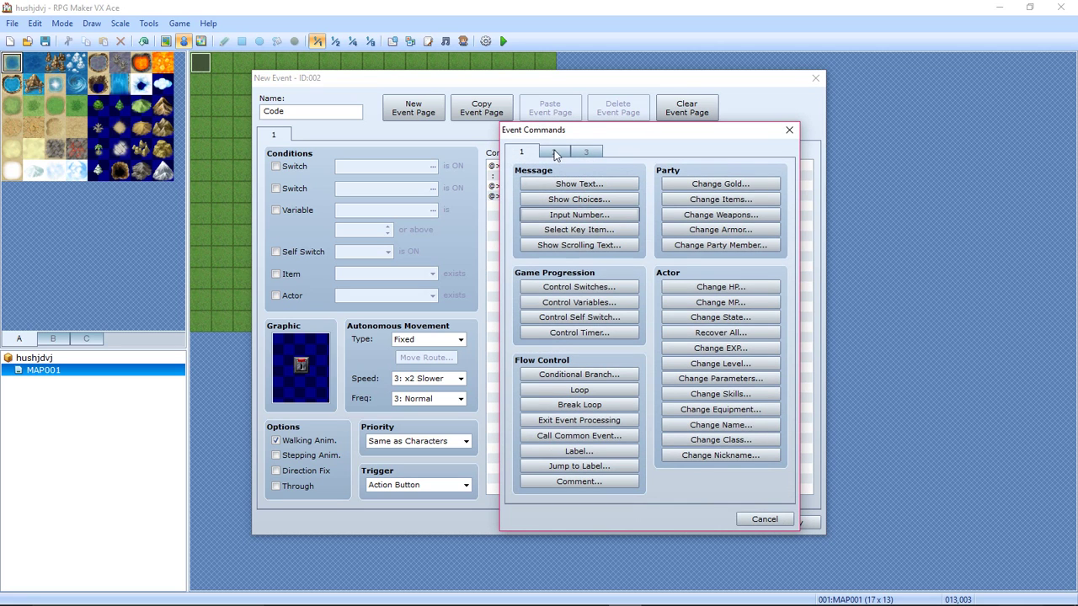
left_click(564, 378)
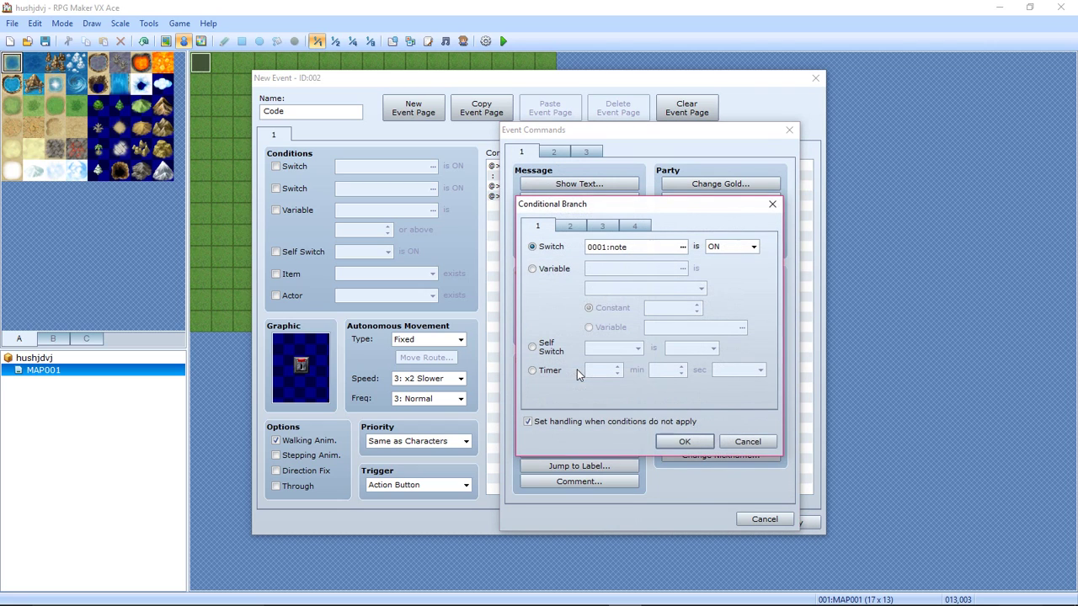
left_click(551, 270)
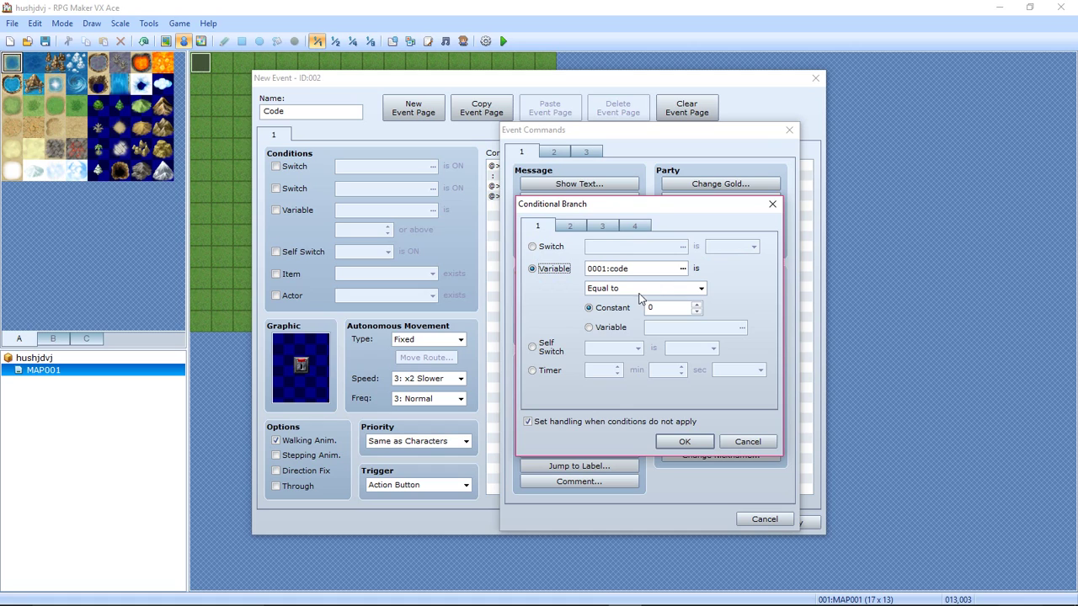
left_click(700, 289)
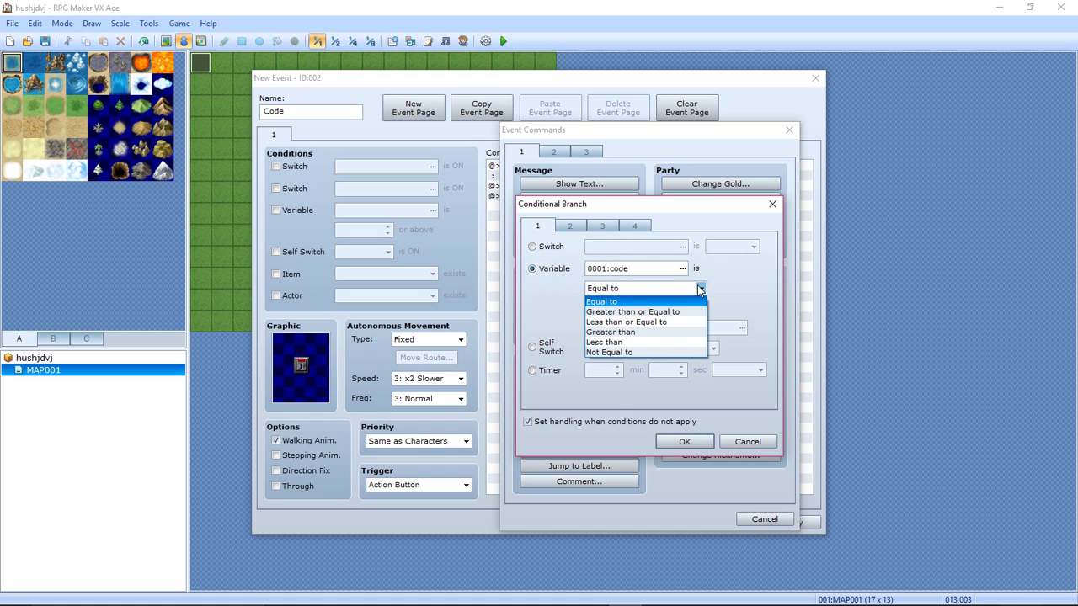
left_click(695, 290)
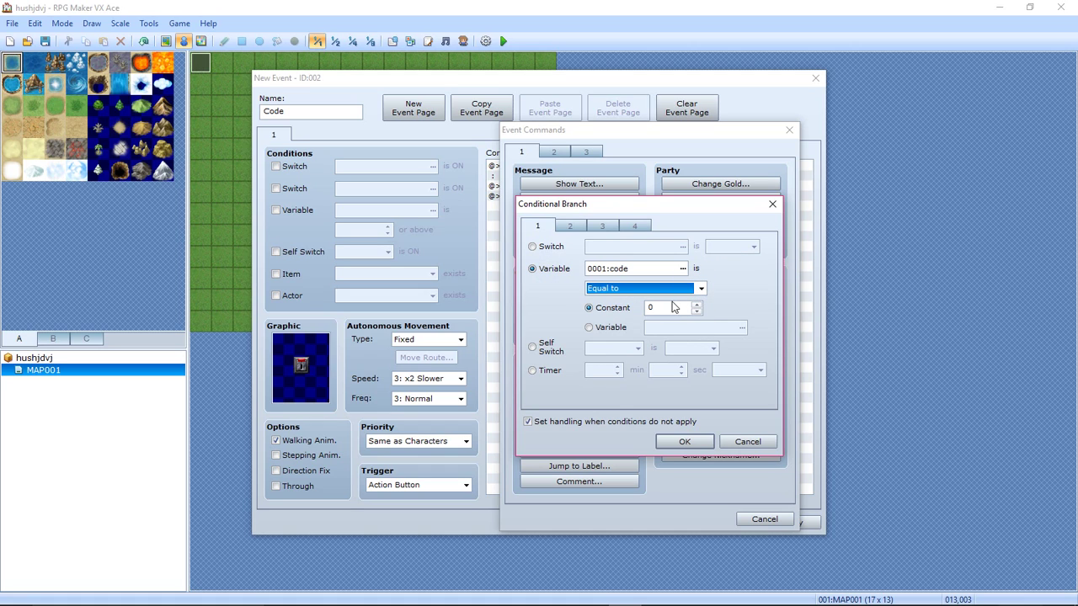
left_click(671, 309)
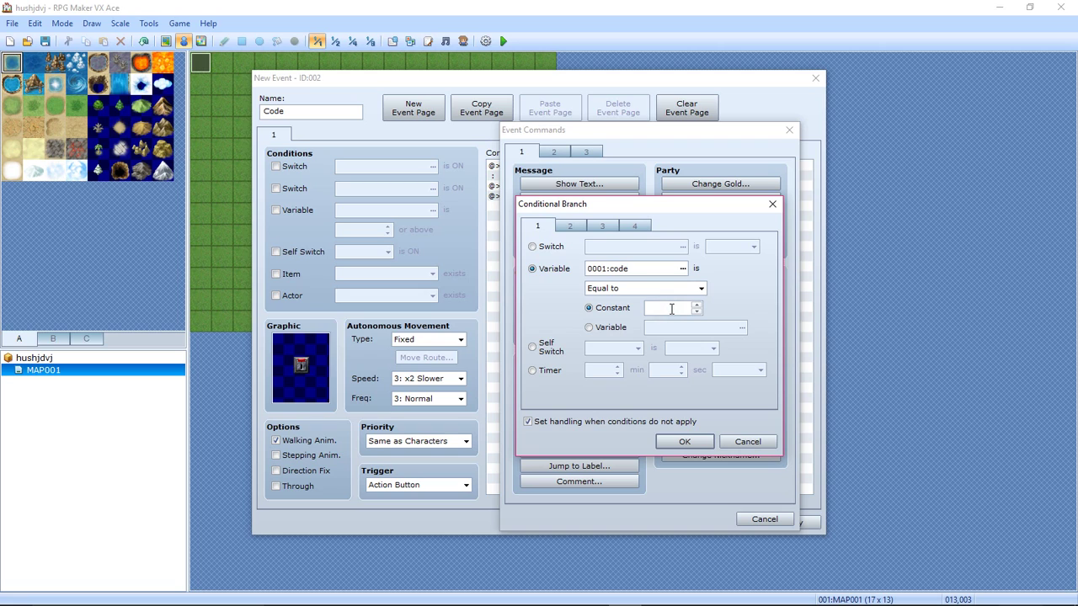
type("9142")
left_click(689, 444)
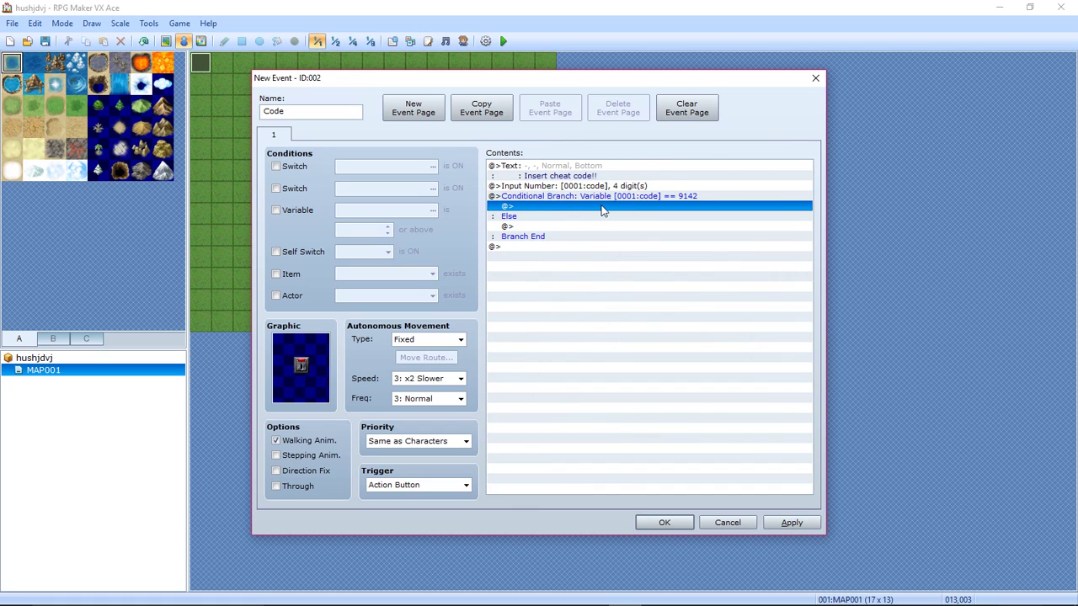
Add Recover All for the entire party inside the 9142 branch
double_click(550, 206)
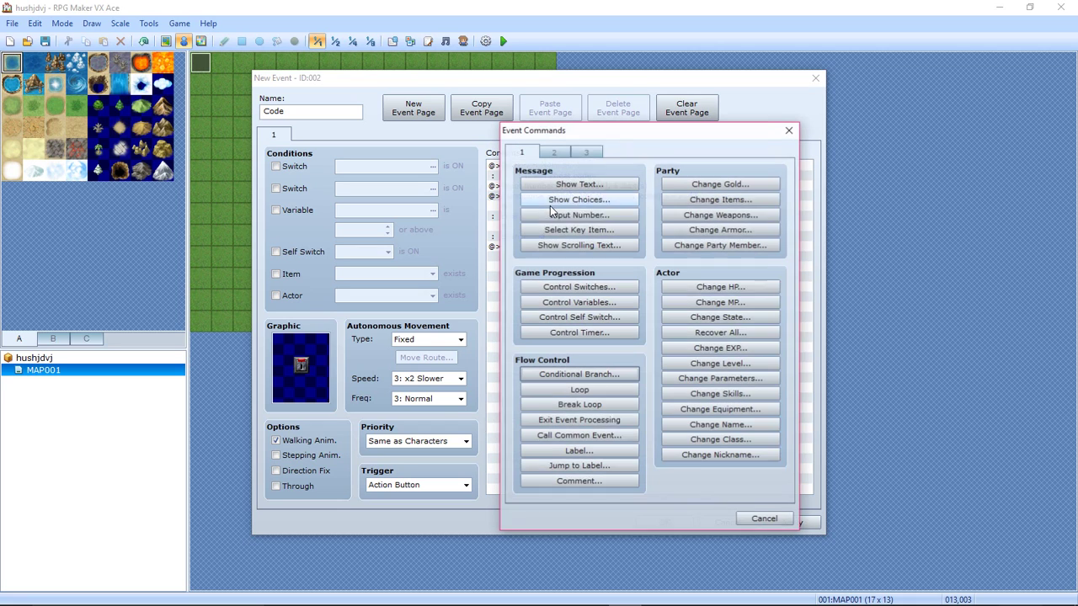
left_click(713, 336)
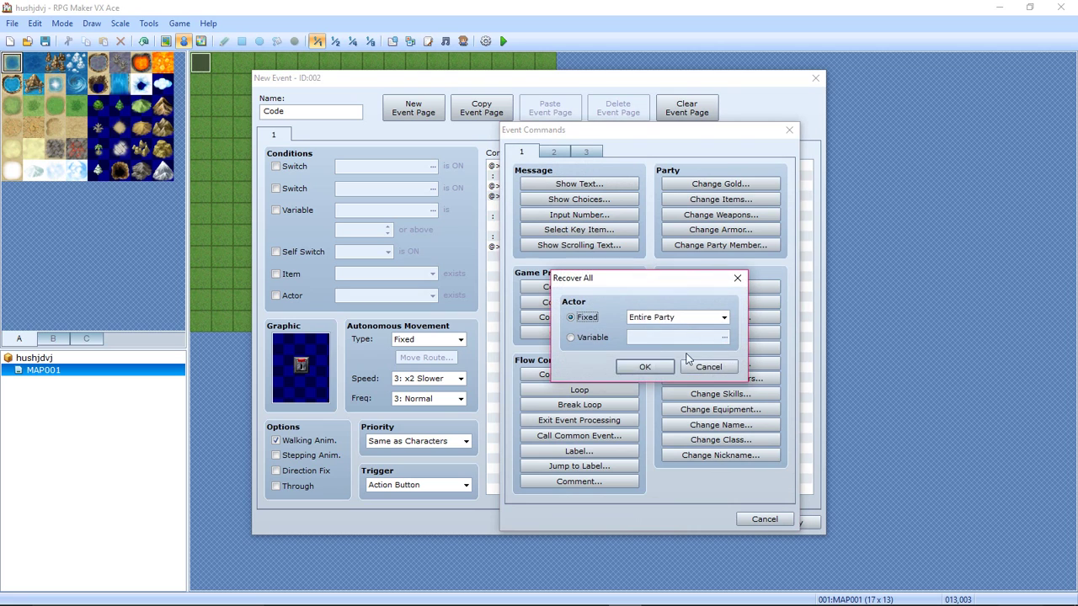
left_click(653, 370)
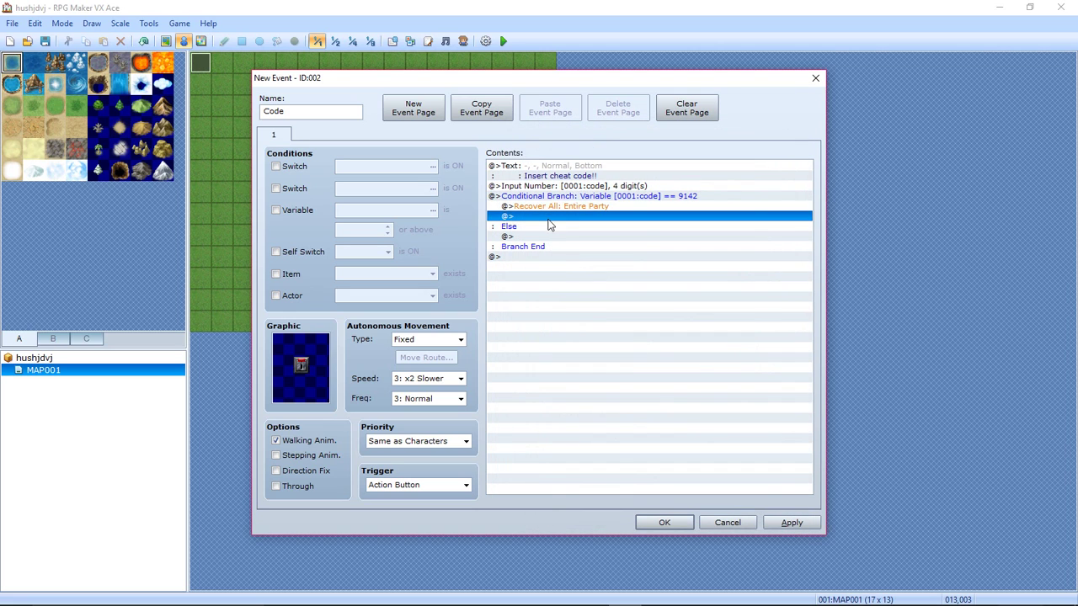
Give the entire party +9999999 EXP with the level-up message shown
double_click(547, 217)
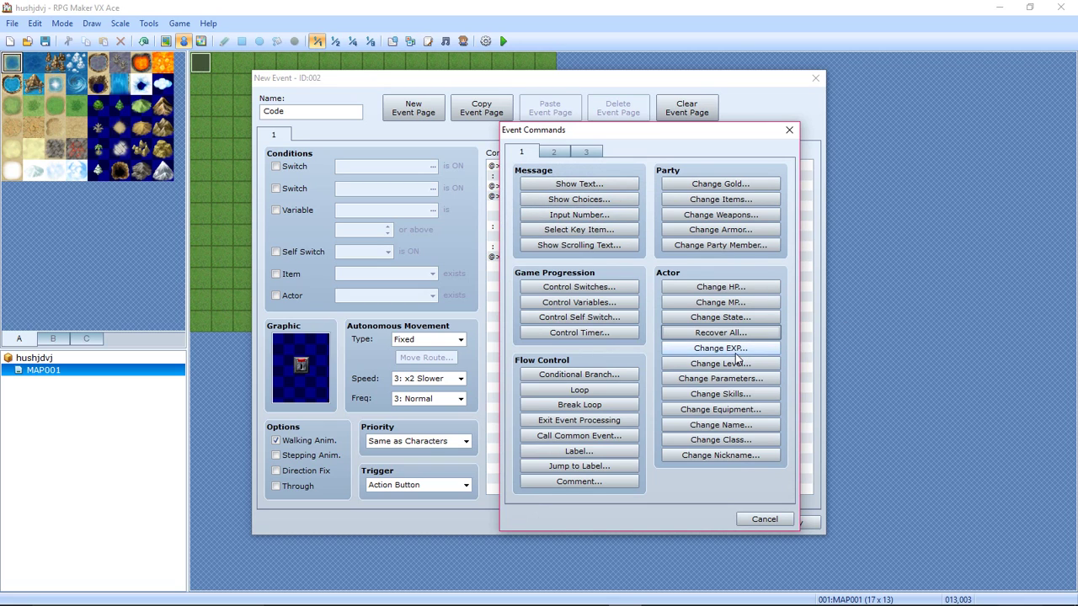
left_click(733, 349)
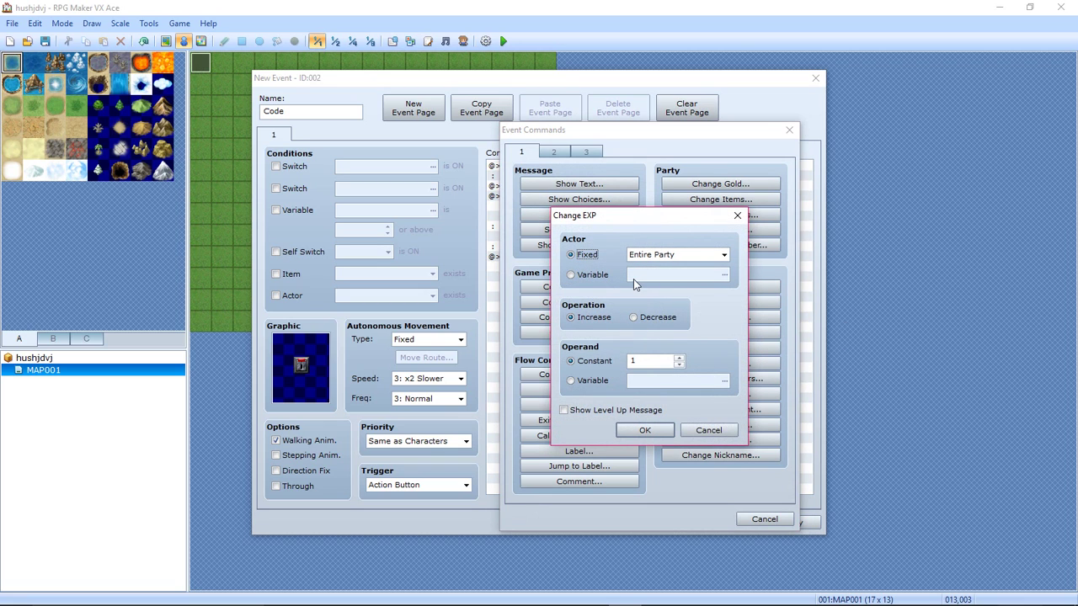
double_click(660, 360)
type("99999999")
left_click(634, 411)
left_click(640, 435)
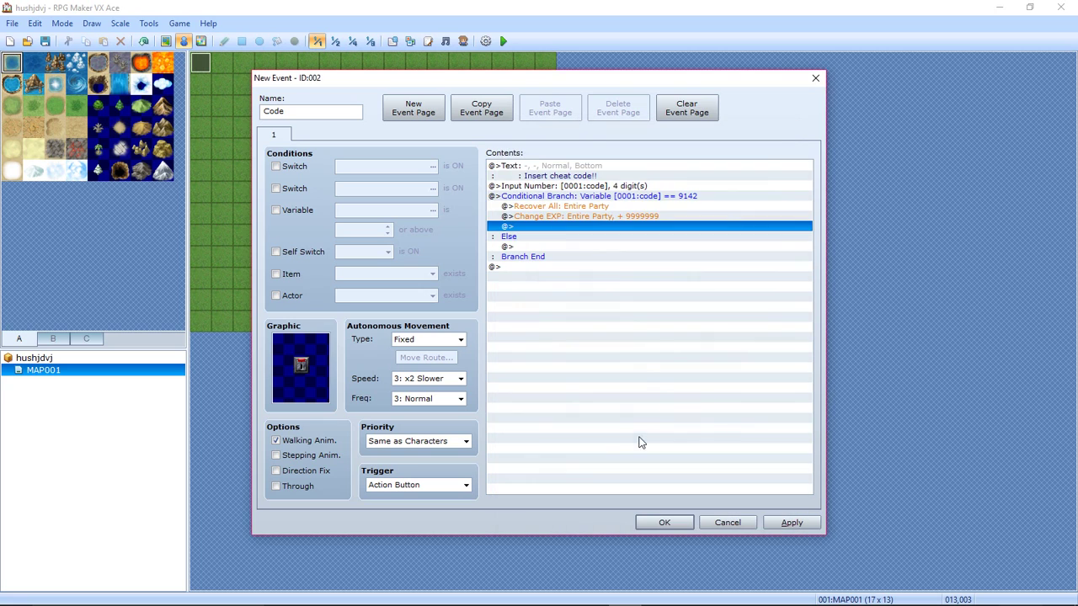
Add a second Recover All for the entire party after the EXP gain
double_click(578, 228)
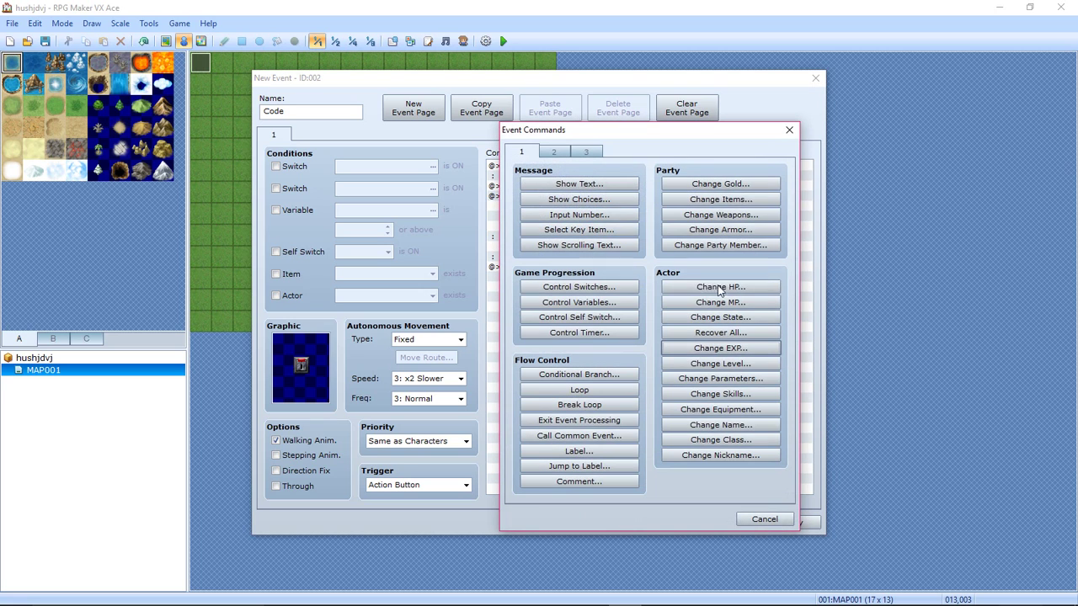
left_click(720, 332)
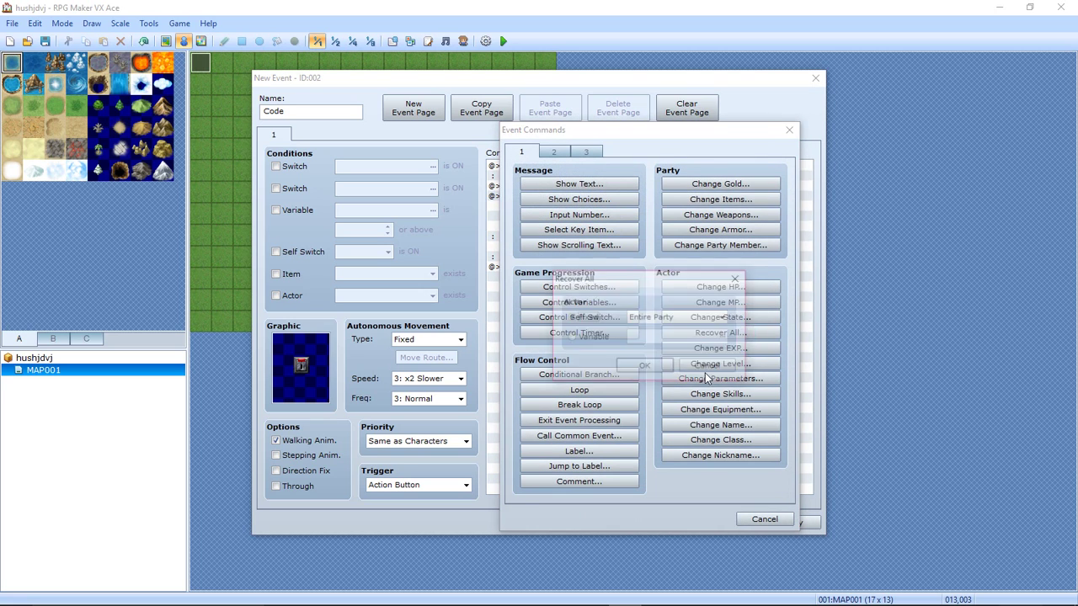
left_click(647, 367)
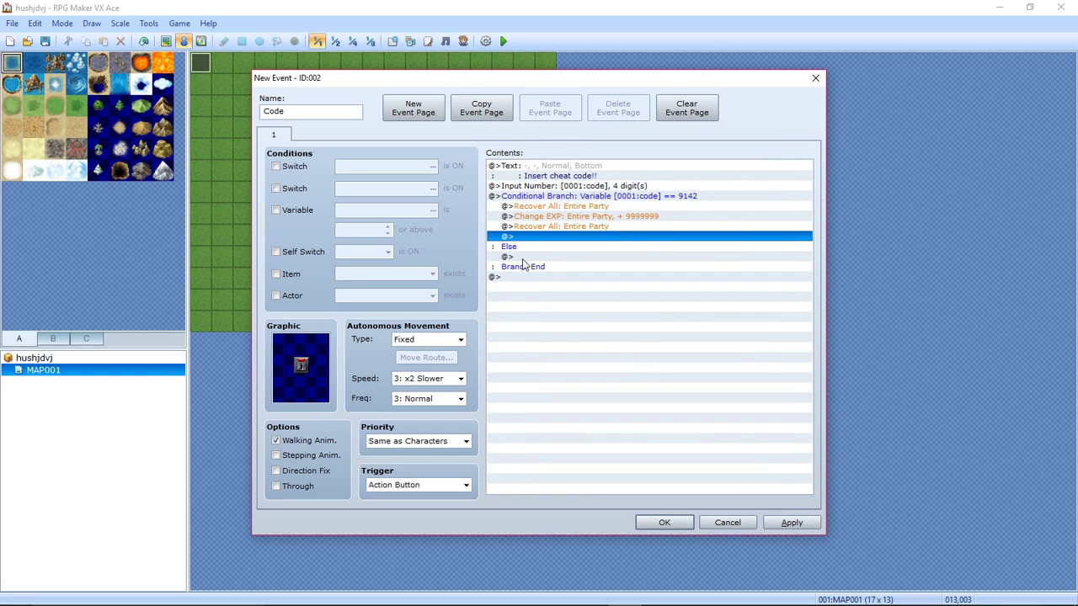
Make the Else branch show 'Invalid cheat code, try again.' and close the Code event
double_click(522, 260)
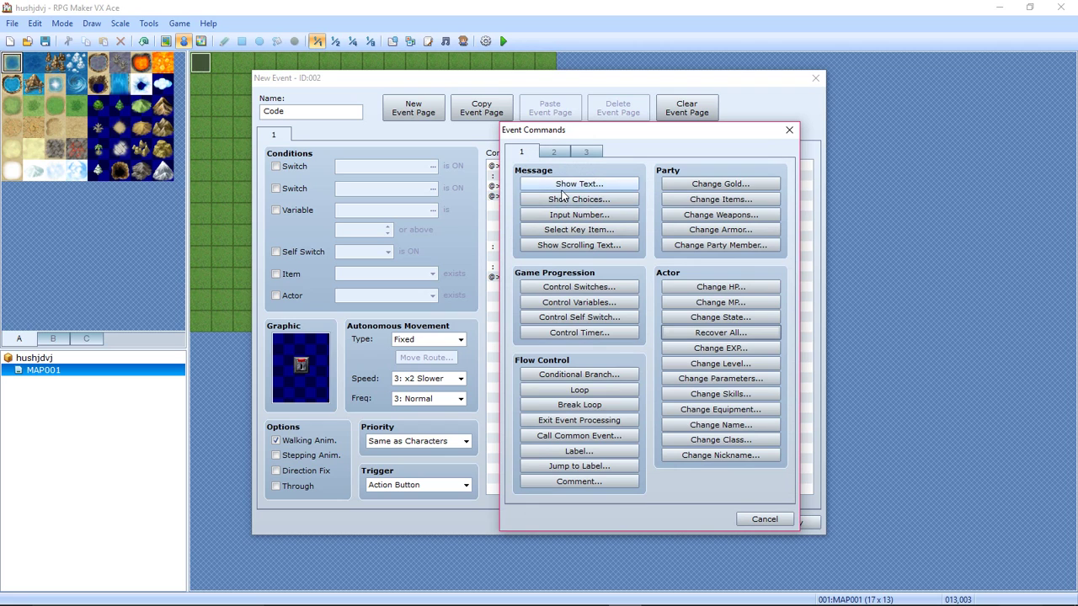
left_click(562, 183)
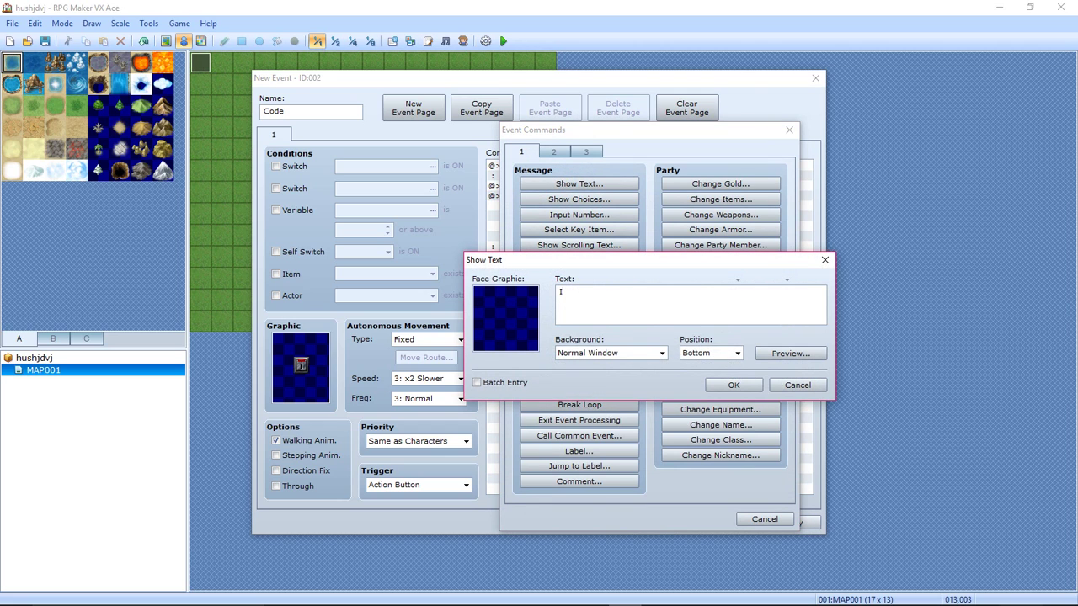
type("Inx")
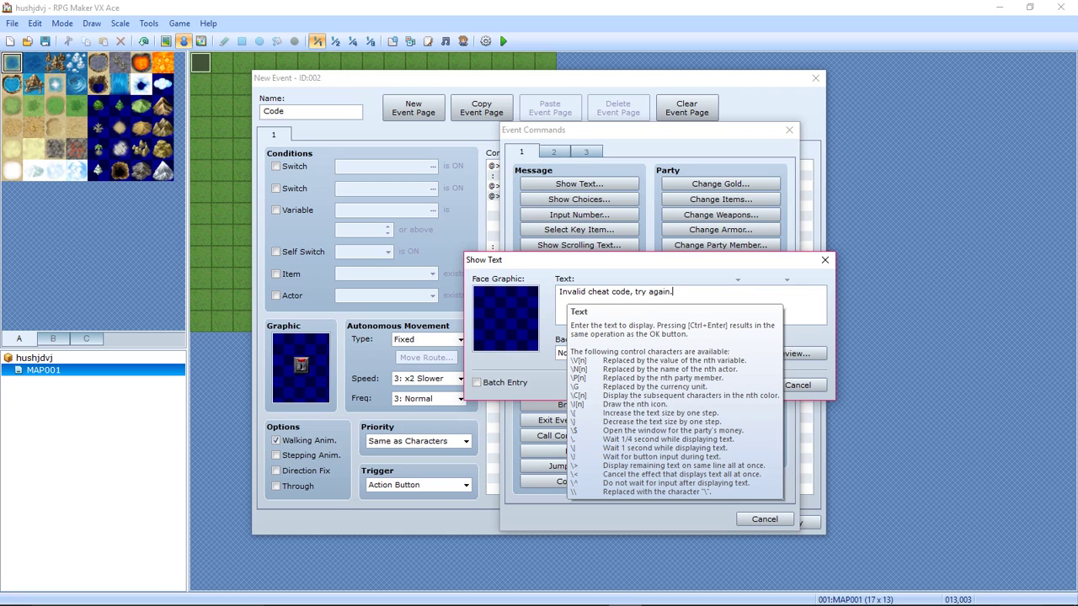
left_click(778, 349)
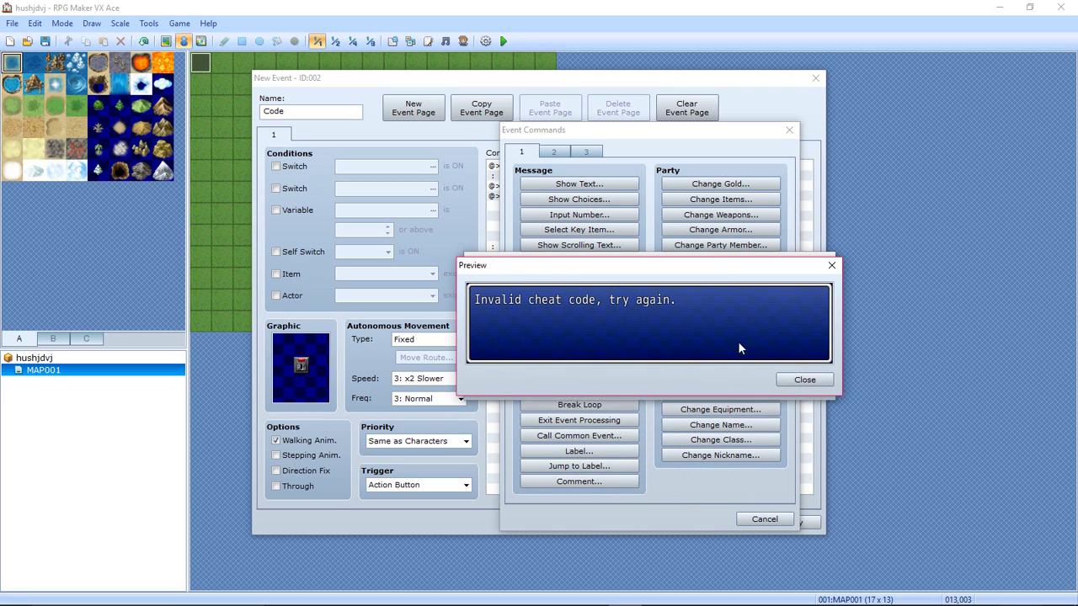
left_click(831, 265)
left_click(722, 385)
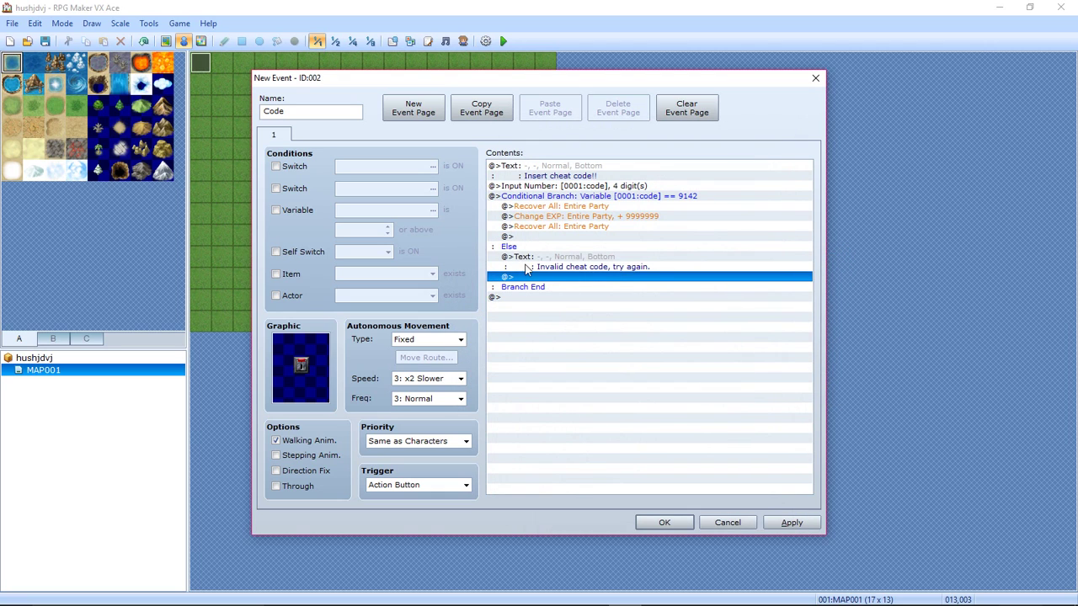
left_click(665, 523)
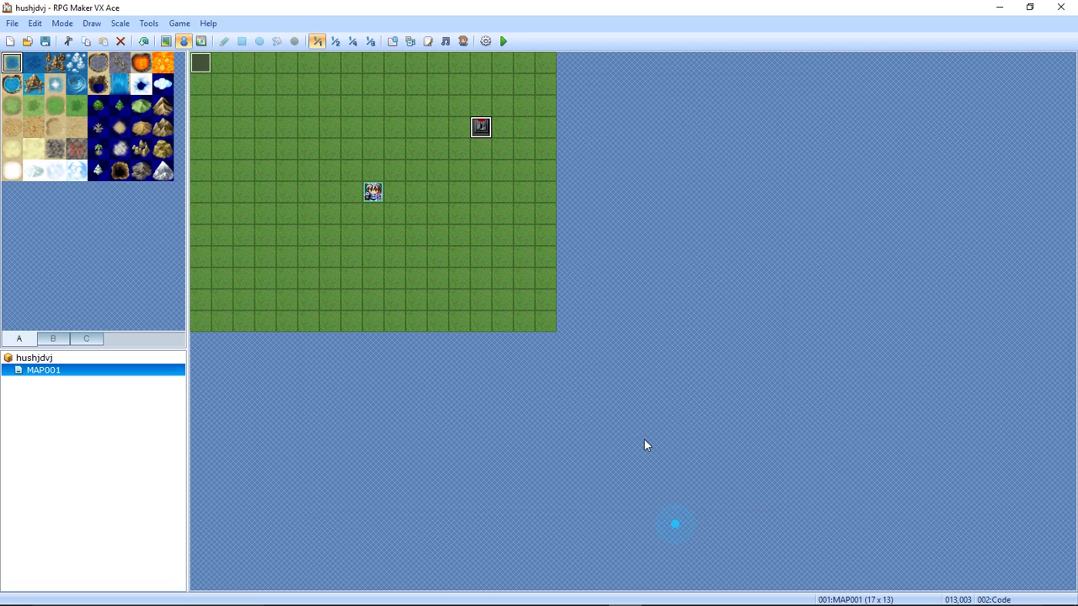
Save the project, start a playtest and begin a New Game
left_click(503, 41)
left_click(488, 337)
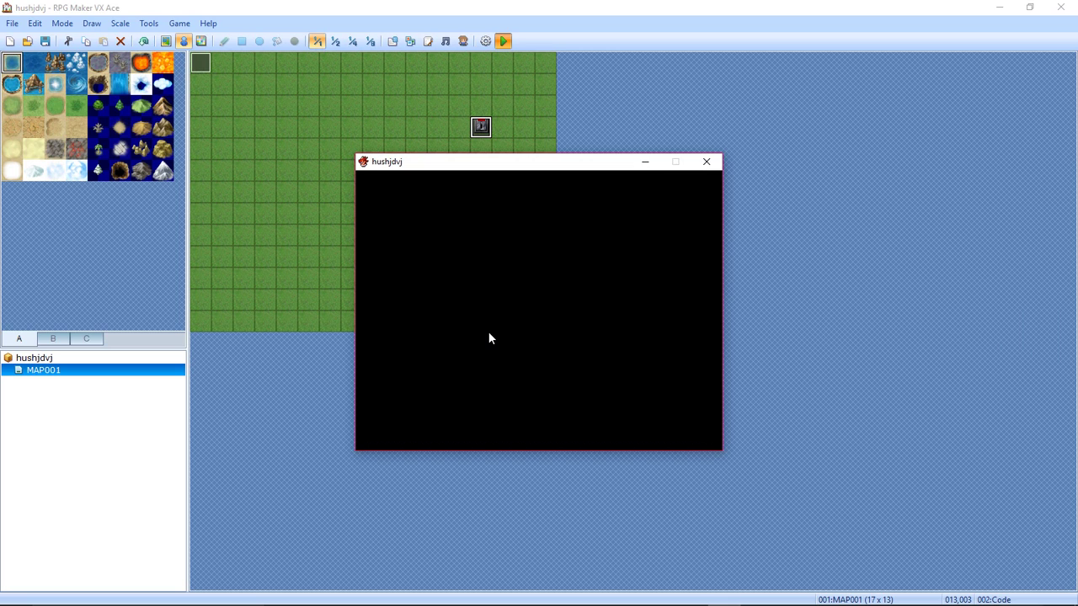
key("Return")
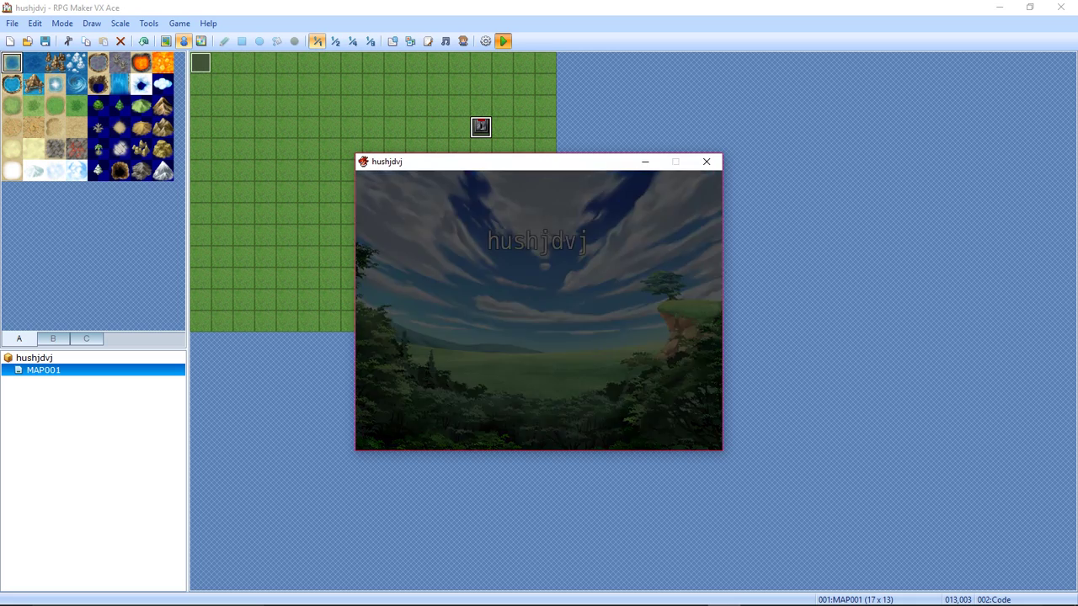
Pick up the note and read its code under Key Items
key("Left")
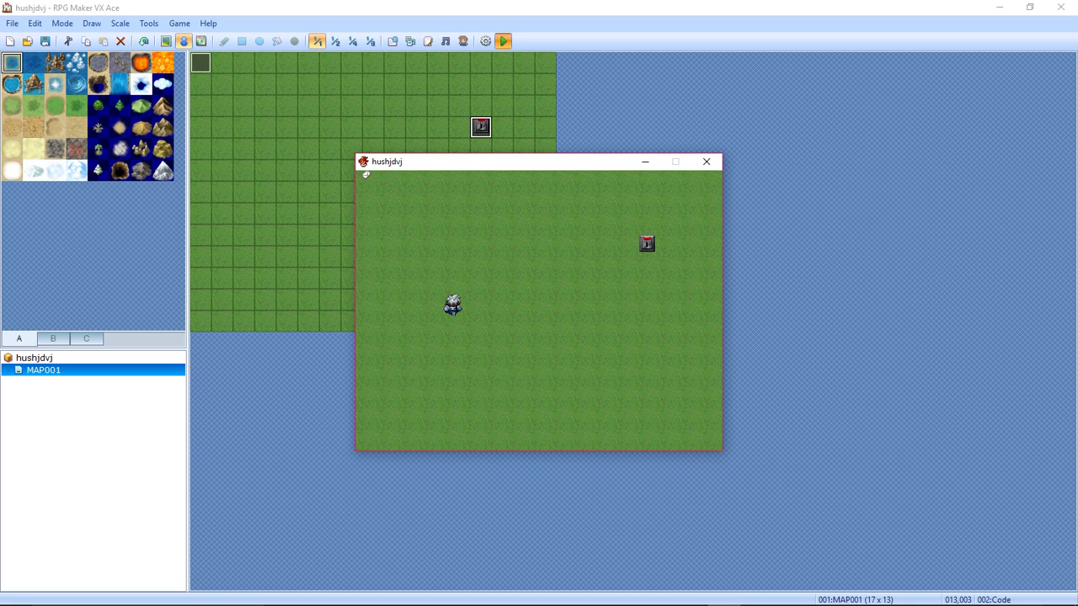
key("Up")
key("Left")
key("Return")
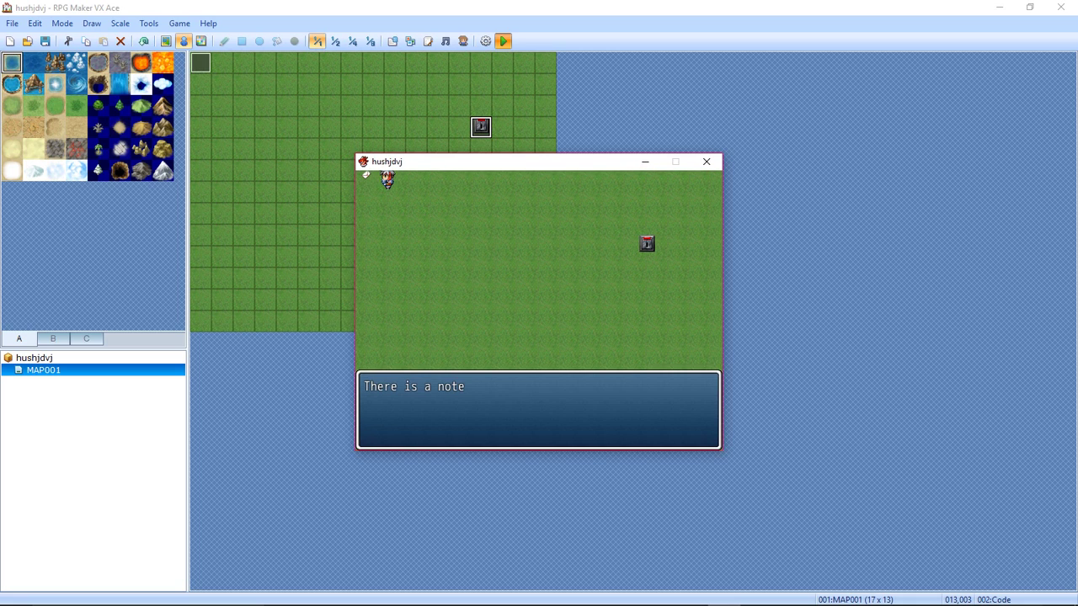
key("Return")
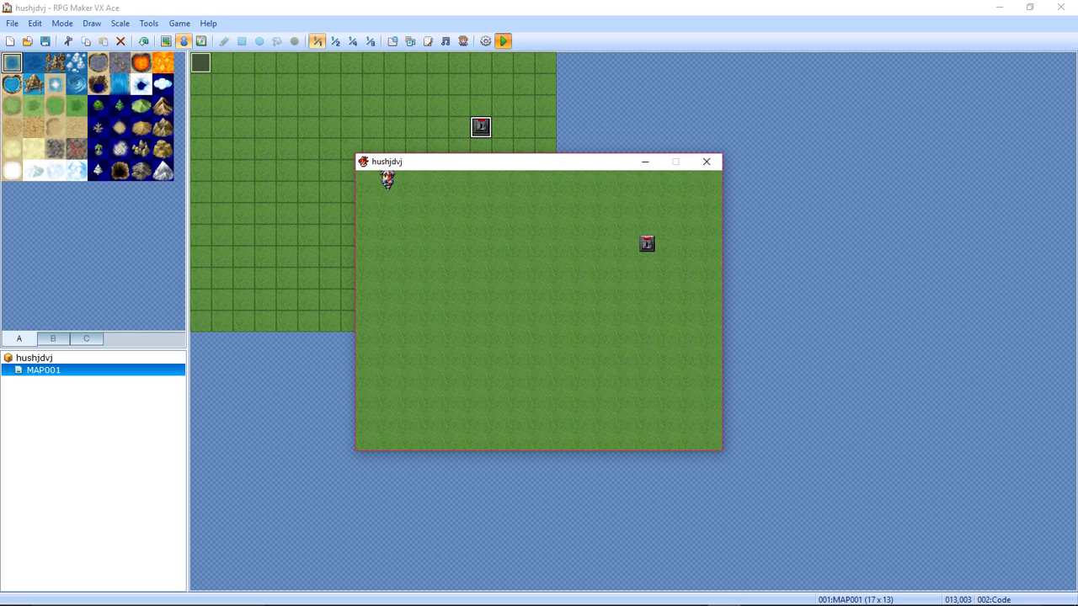
key("Escape")
key("Return")
key("Return")
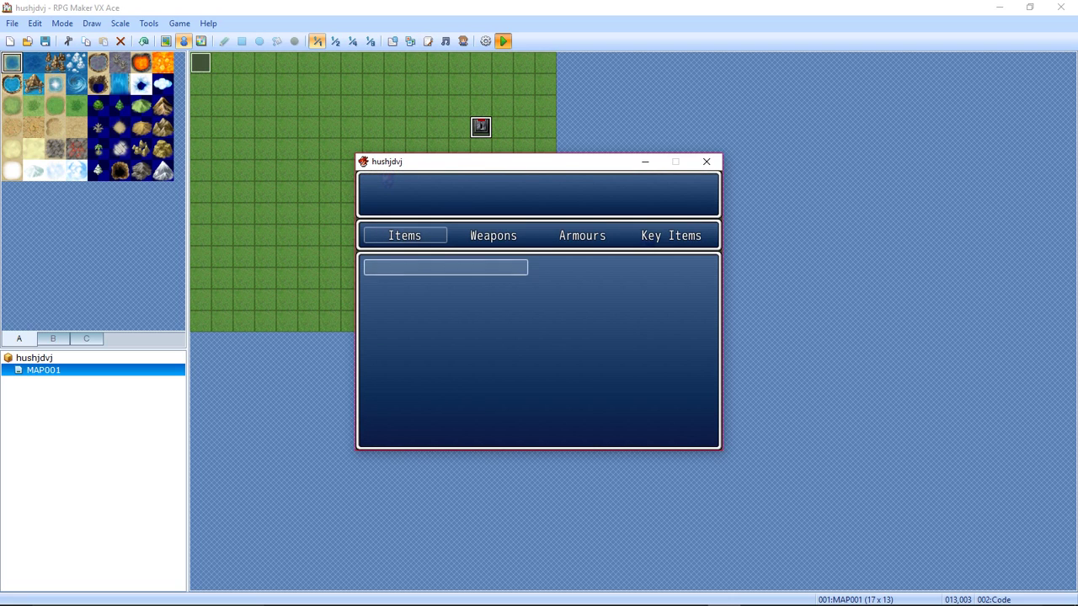
key("Escape")
key("Left")
key("Return")
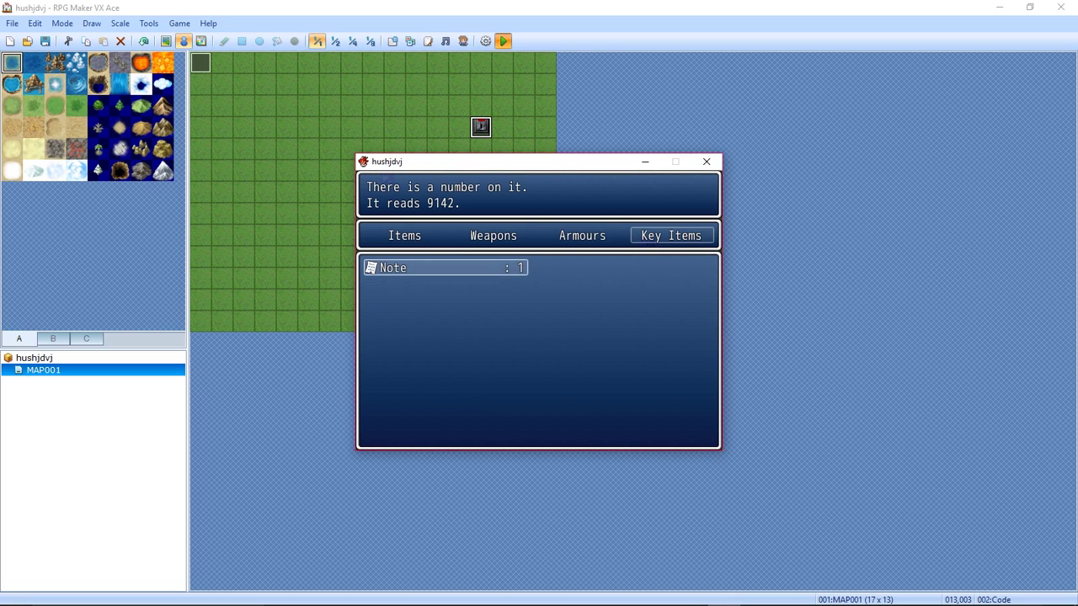
key("Escape")
key("Escape")
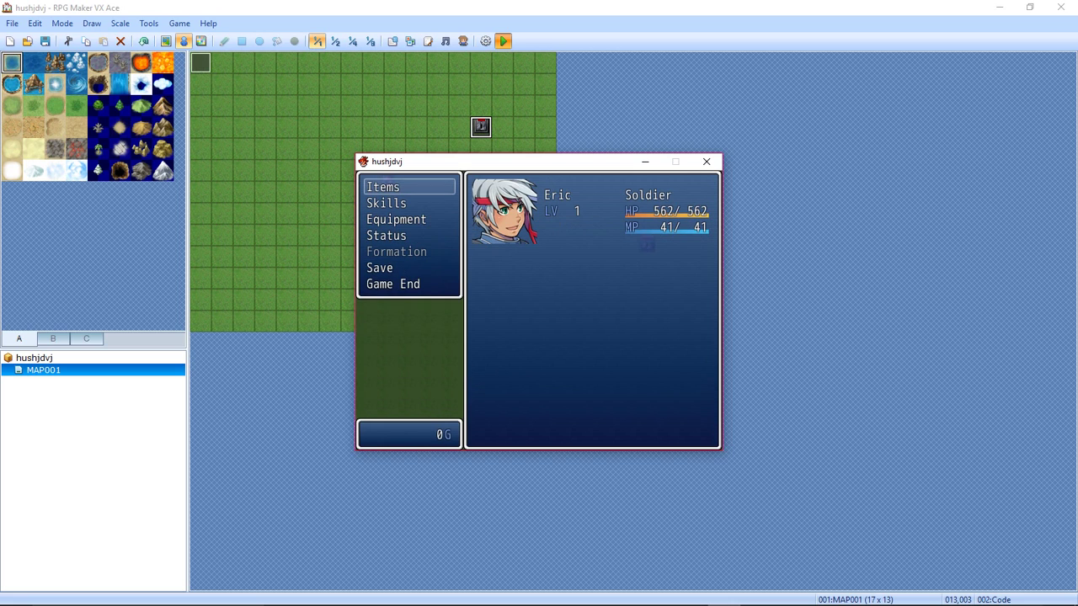
key("Escape")
Walk the hero over to the Code sign and face it
key("Right")
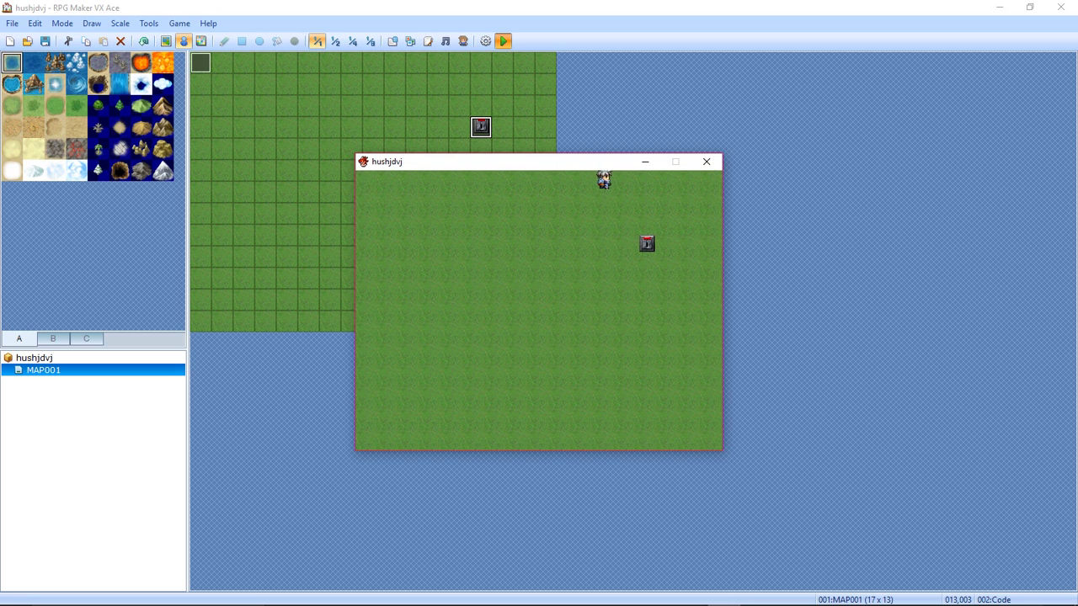
key("Right")
key("Down")
key("Left")
key("Down")
Enter the wrong code 9191 at the sign and dismiss the invalid-code message
key("Return")
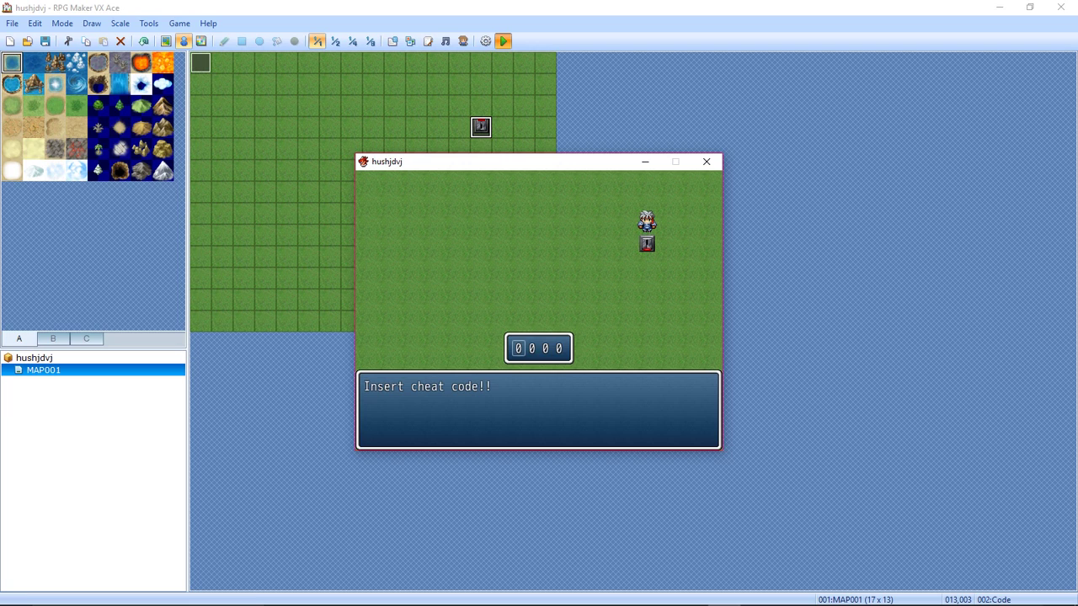
key("Up")
key("Down")
key("Right")
key("Up")
key("Right")
key("Down")
key("Right")
key("Up")
key("Return")
key("Return")
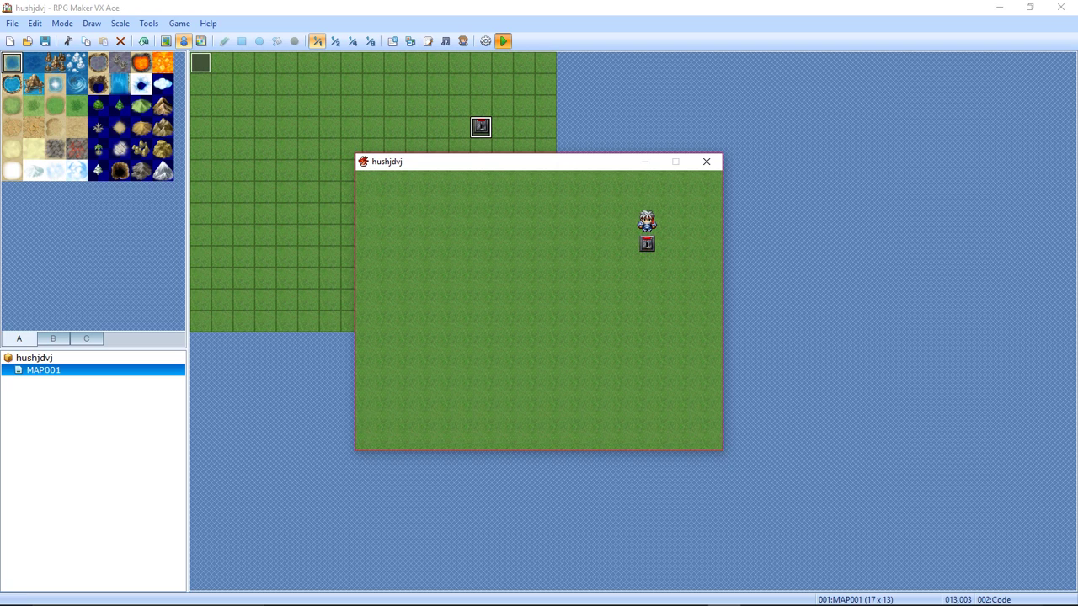
key("Return")
Retry the sign with code 9142 and read through the level-up messages
key("Right")
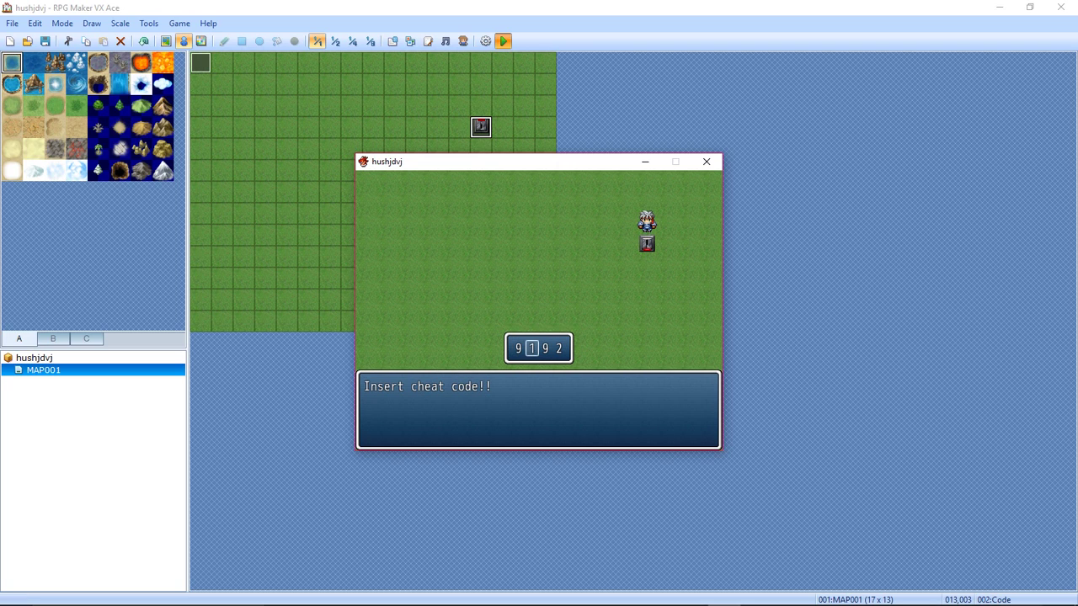
key("Right")
key("Down")
key("Down")
key("Down")
key("Down")
key("Right")
key("Return")
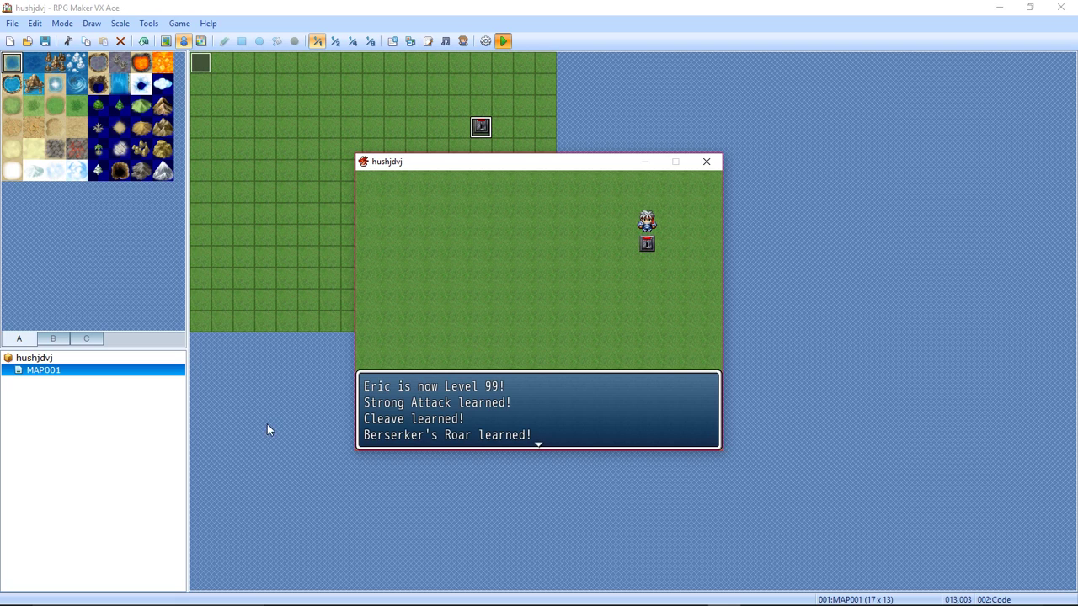
key("Return")
key("Return")
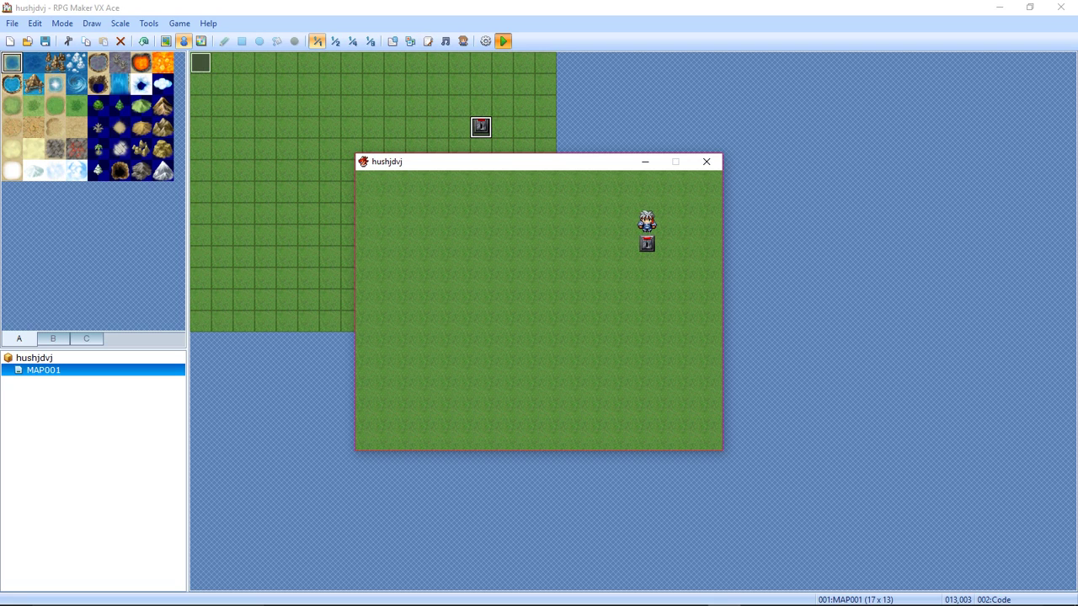
Check Eric's level 99 stats in the game menu, then close it
key("Left")
key("Left")
key("Escape")
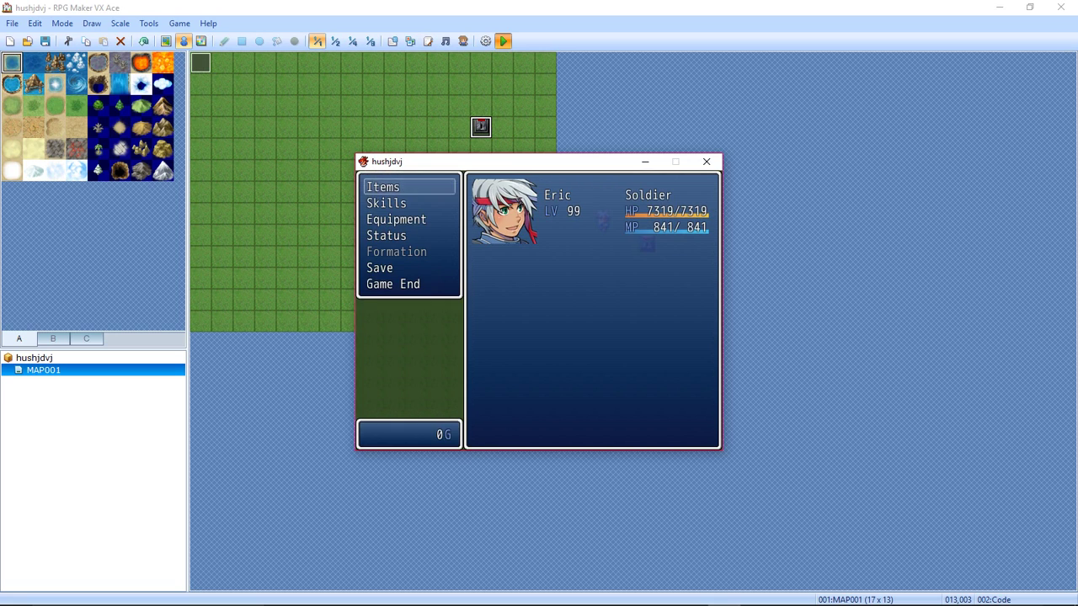
key("Return")
key("Escape")
key("Down")
key("Down")
key("Return")
key("Escape")
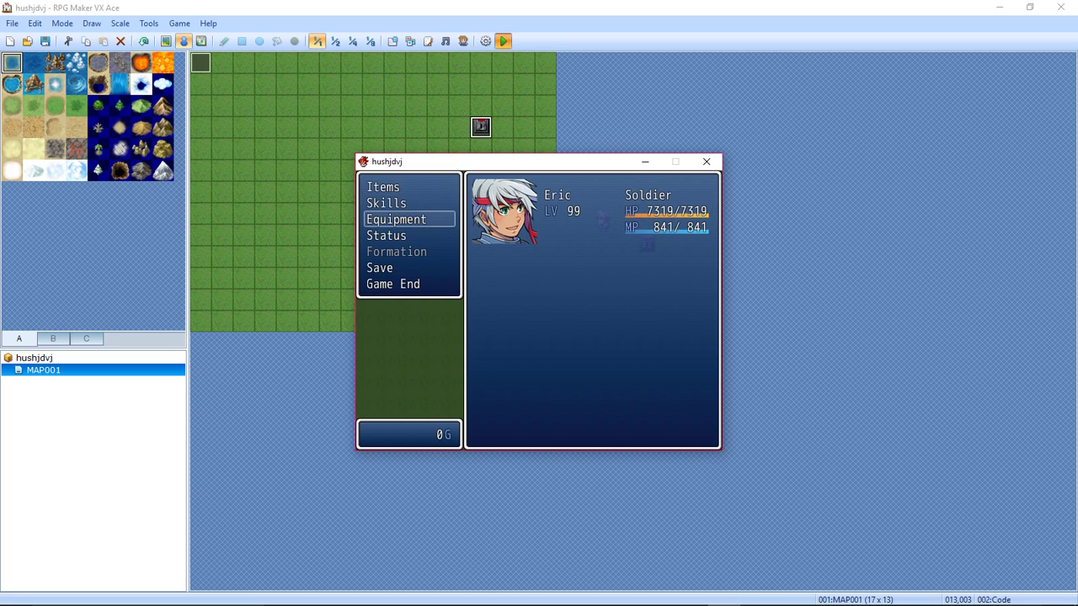
key("Escape")
Close the playtest window to return to the MAP001 editor
left_click(706, 161)
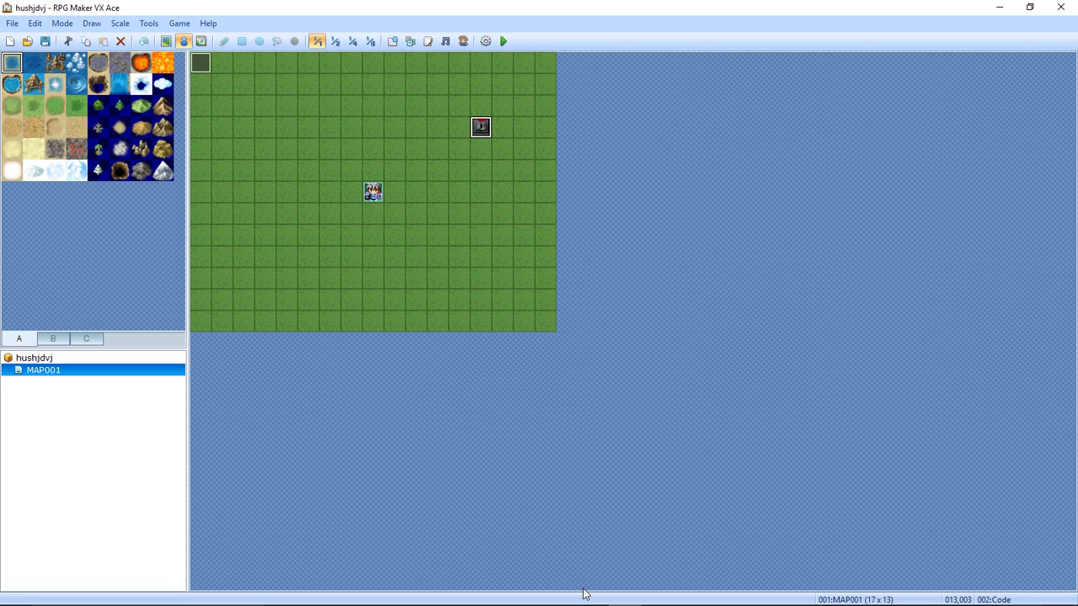
mouse_move(689, 595)
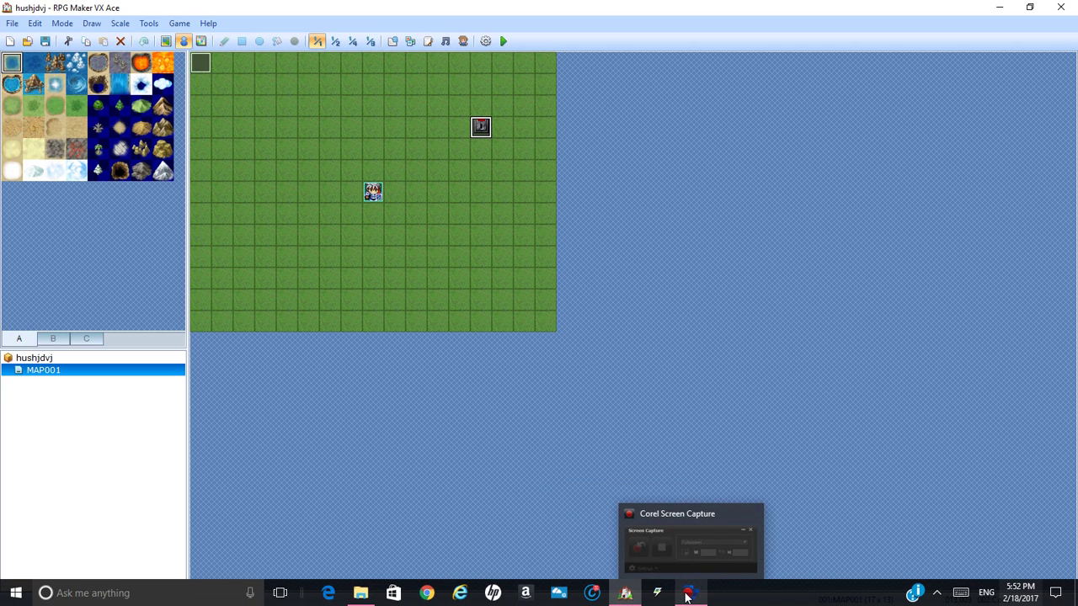